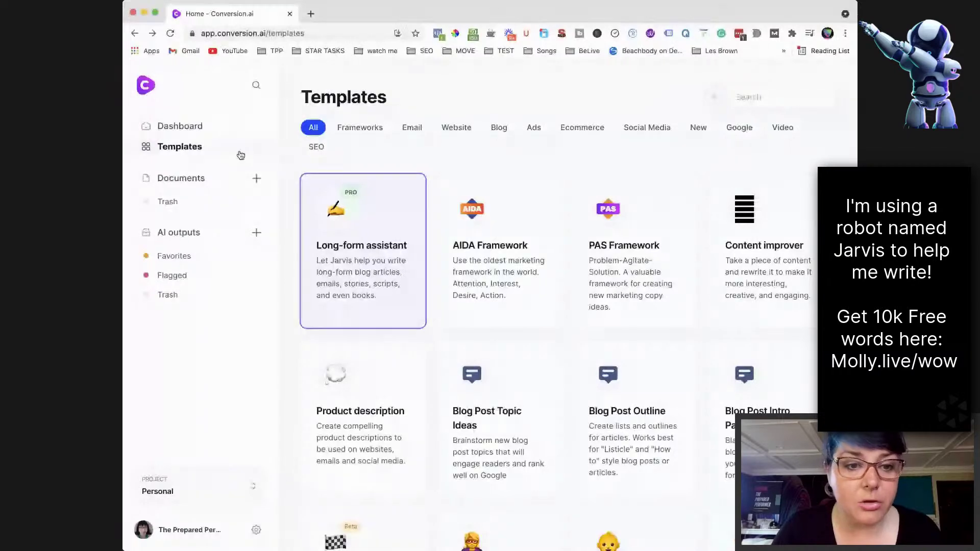
Step: Create a new blank document in the Documents area
click(187, 180)
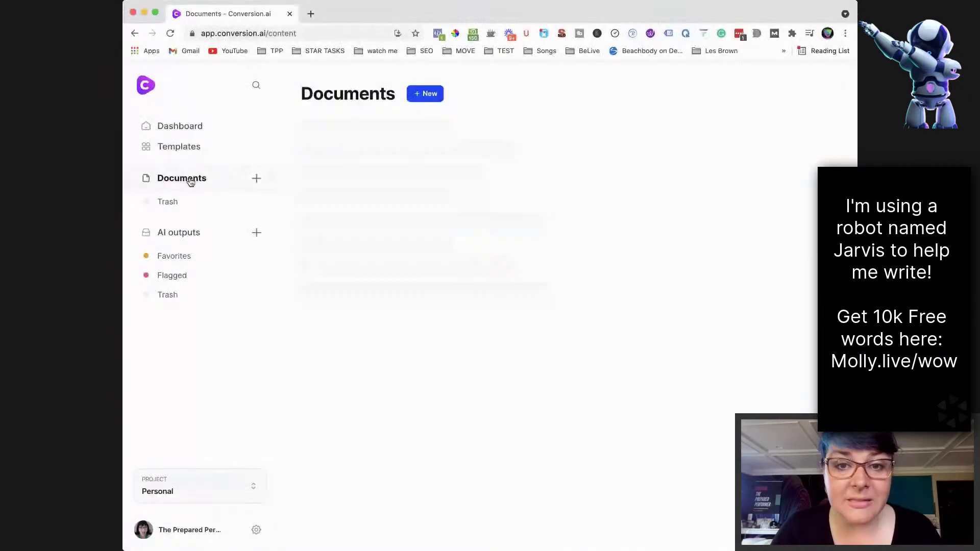
click(425, 94)
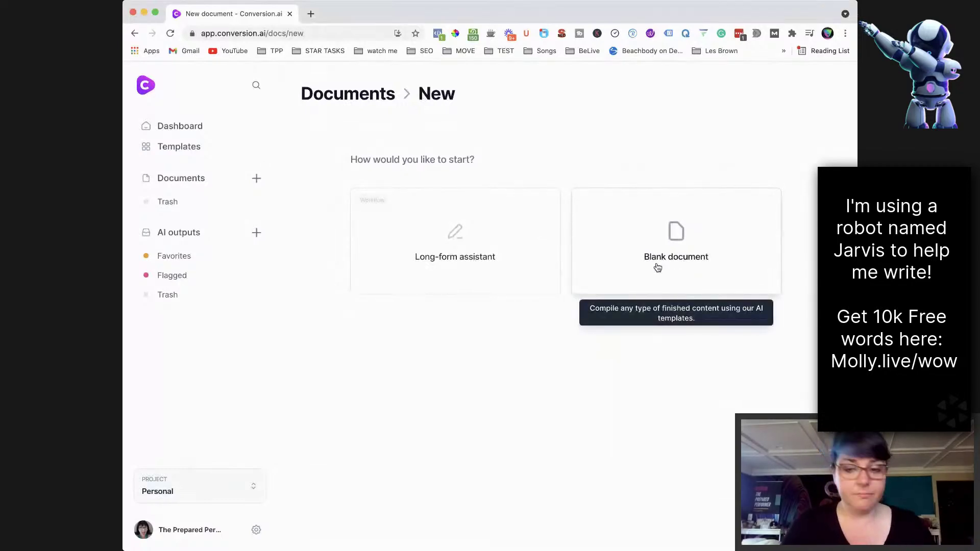
click(697, 235)
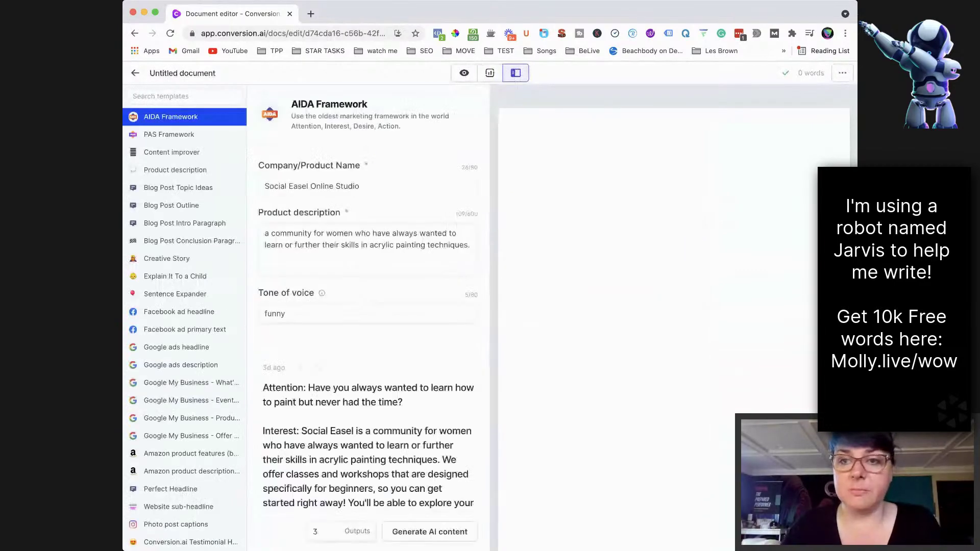
Step: Preview Power mode for the blank document and return to the view showing only the page
click(464, 74)
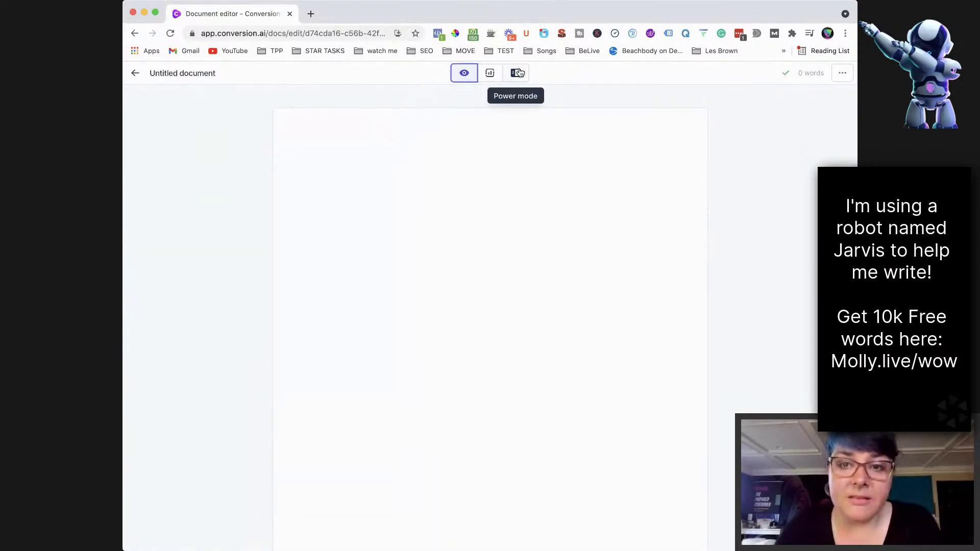
click(515, 73)
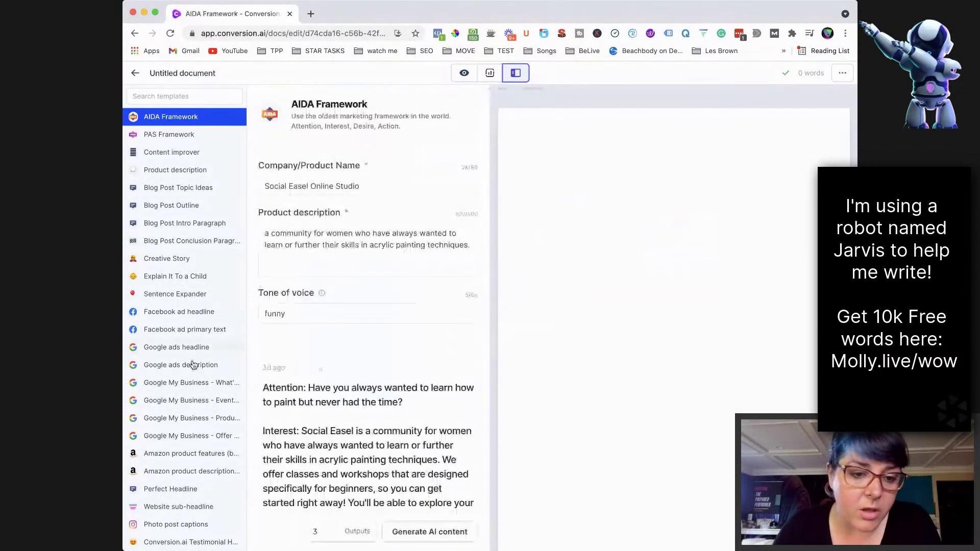
click(465, 73)
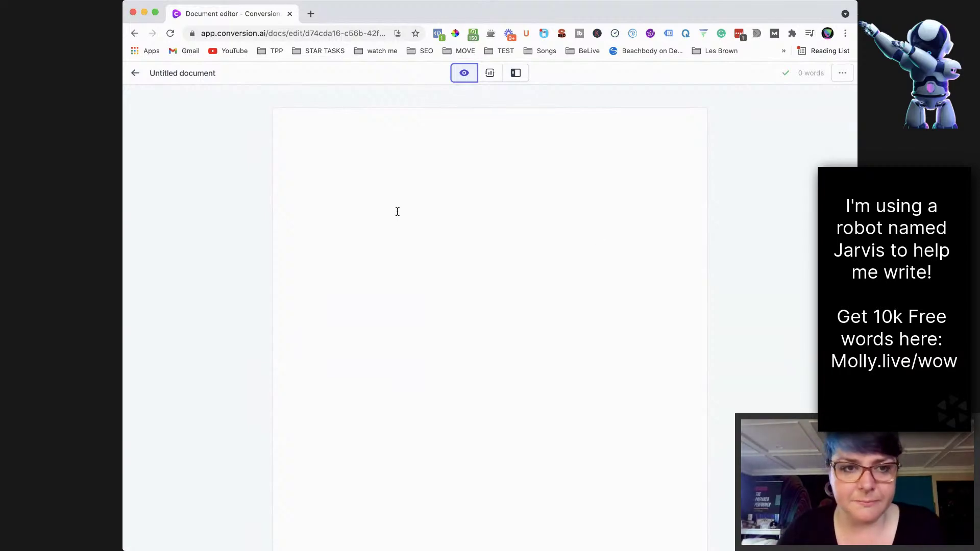
Step: Paste the prepared email copy about quizzes and quiz templates into the empty document
click(397, 212)
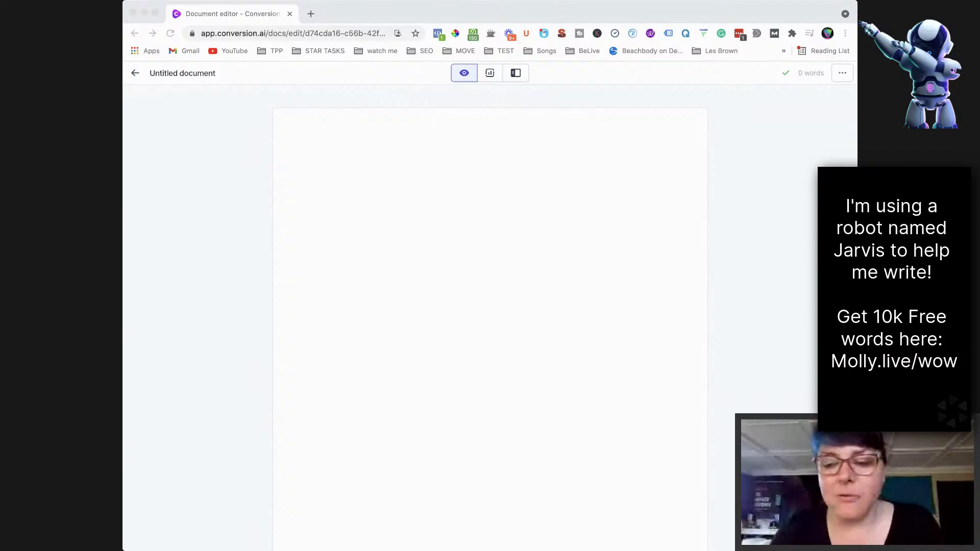
click(791, 243)
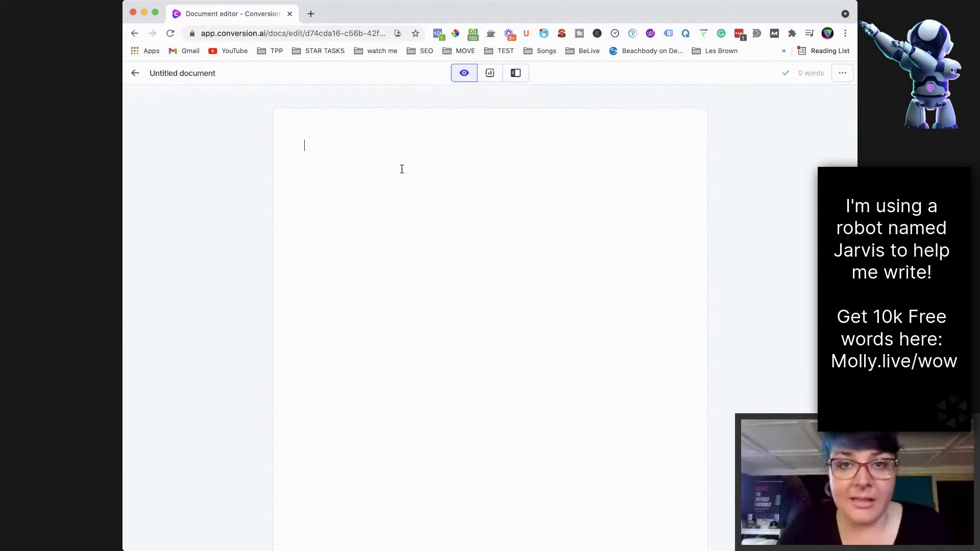
key(super+v)
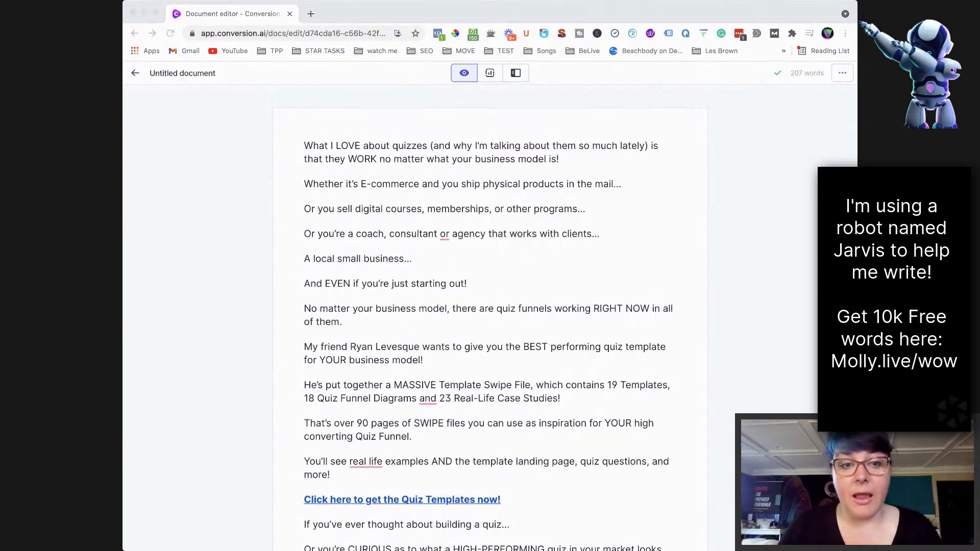
Step: Widen the browser window around the document editor
click(780, 170)
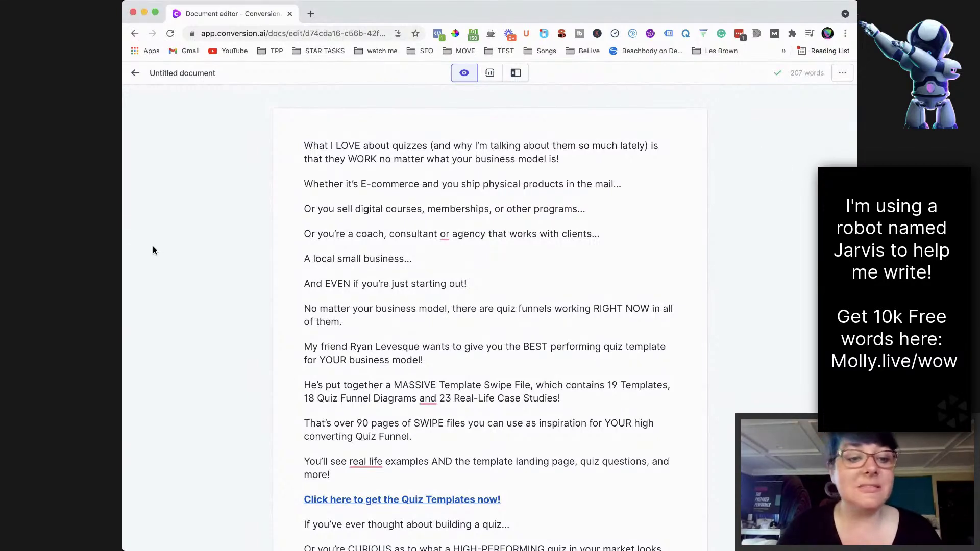
drag(124, 250, 88, 250)
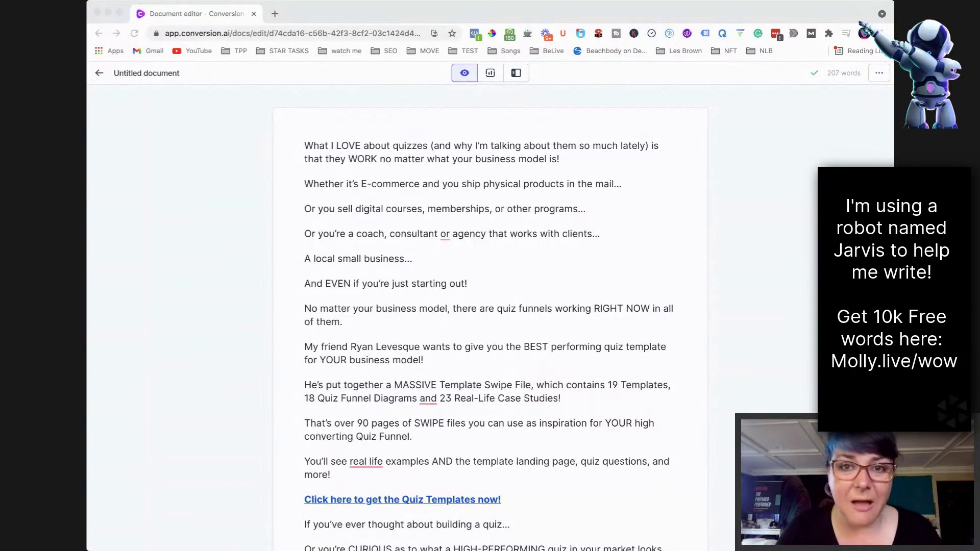
click(741, 223)
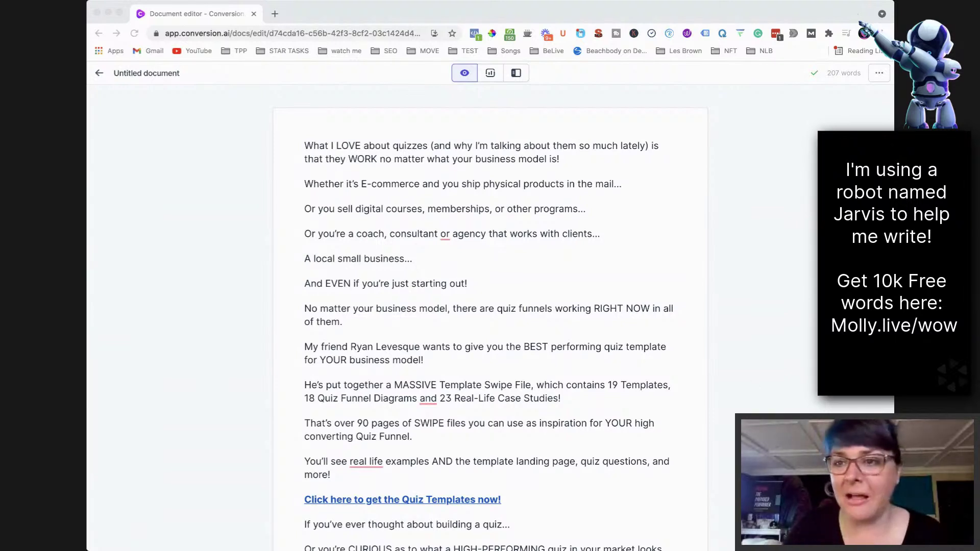
click(728, 327)
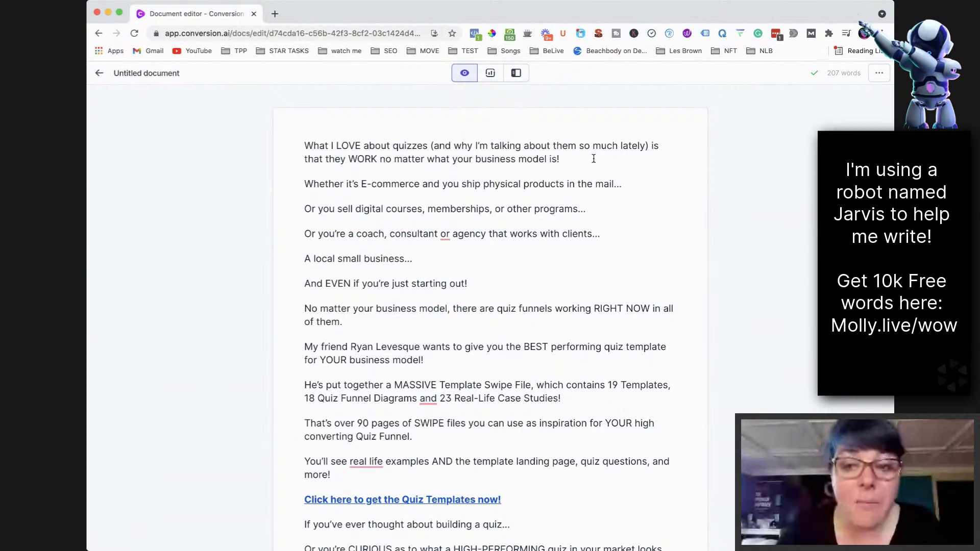
Step: Try Re-phrase on the opening sentence about loving quizzes, requesting two more alternatives before dismissing the suggestion
drag(594, 159, 302, 150)
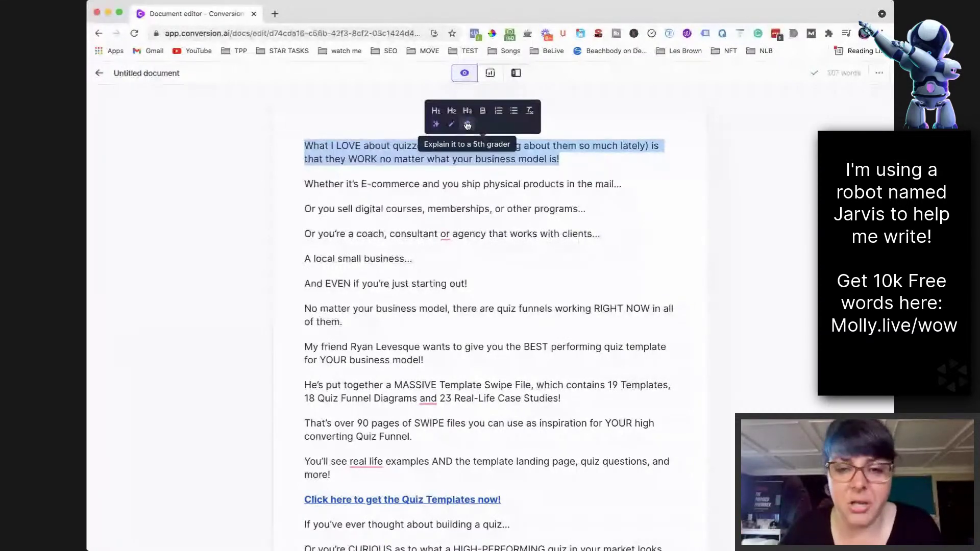
click(436, 125)
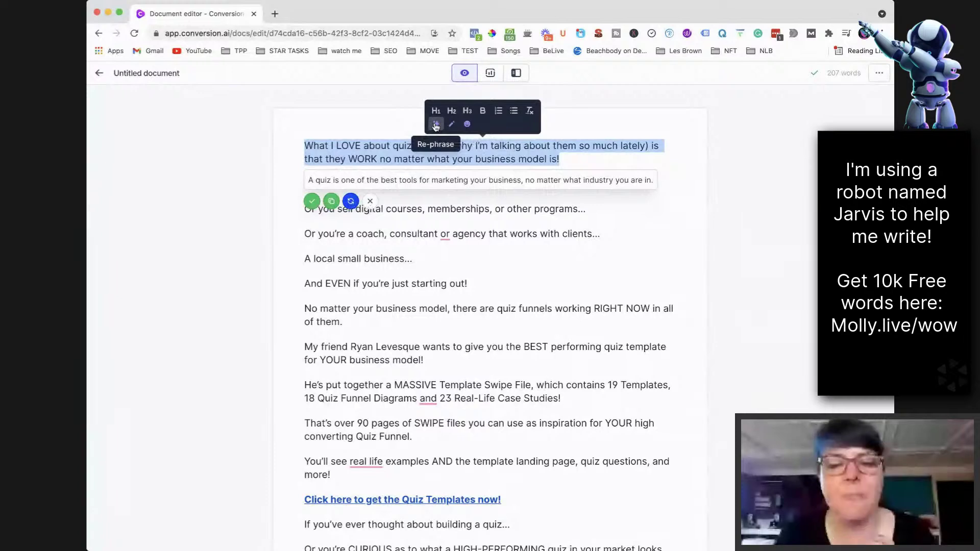
click(351, 201)
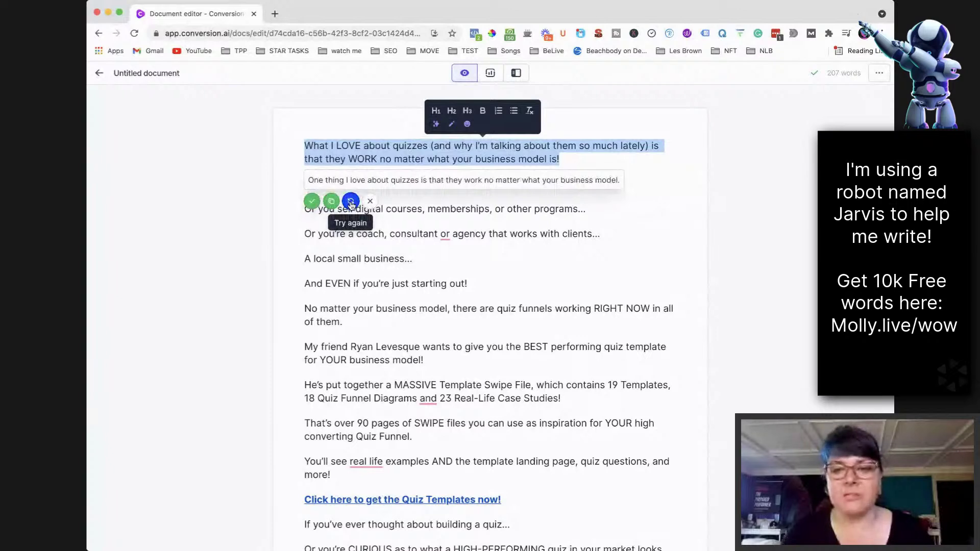
click(351, 202)
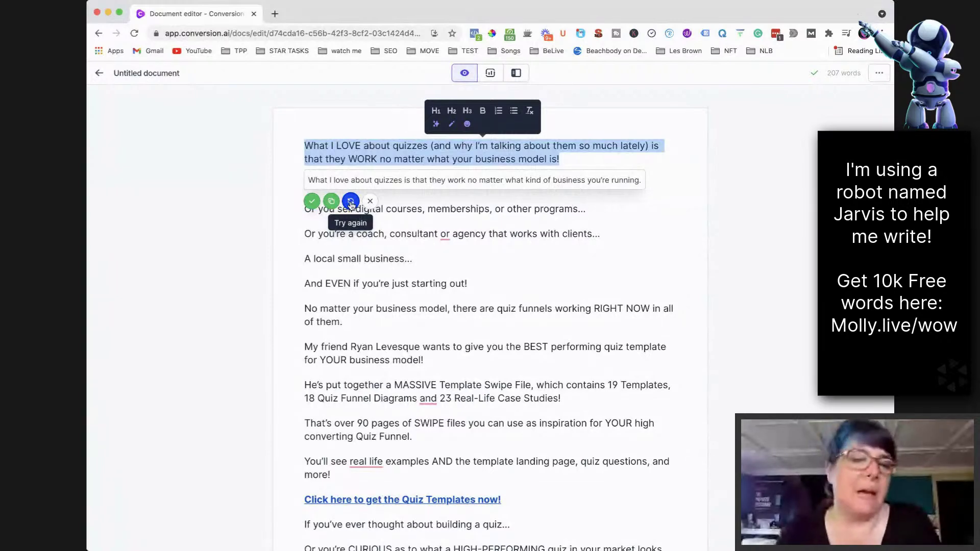
click(487, 198)
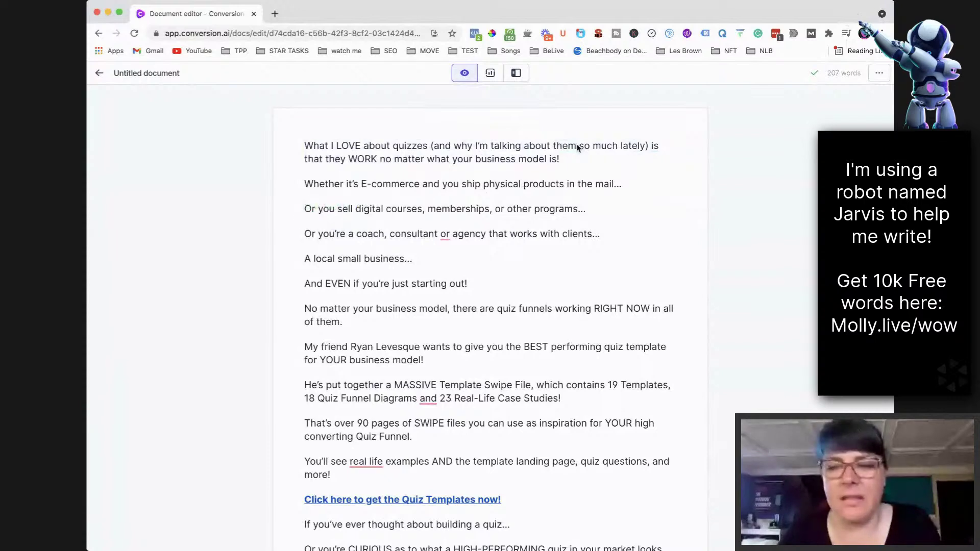
Step: Copy the document's opening sentence about why quizzes work for any business model
click(561, 161)
drag(538, 158, 306, 149)
key(super+c)
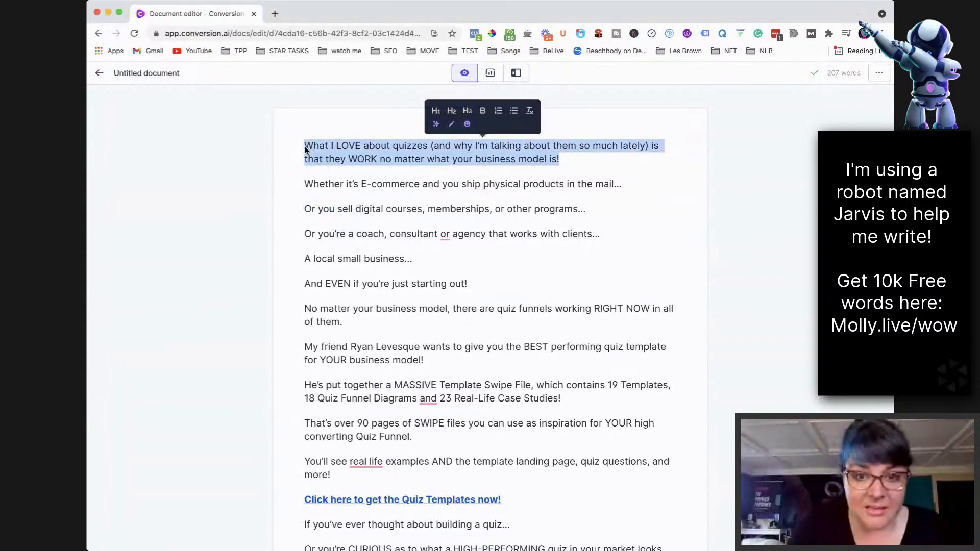
click(567, 159)
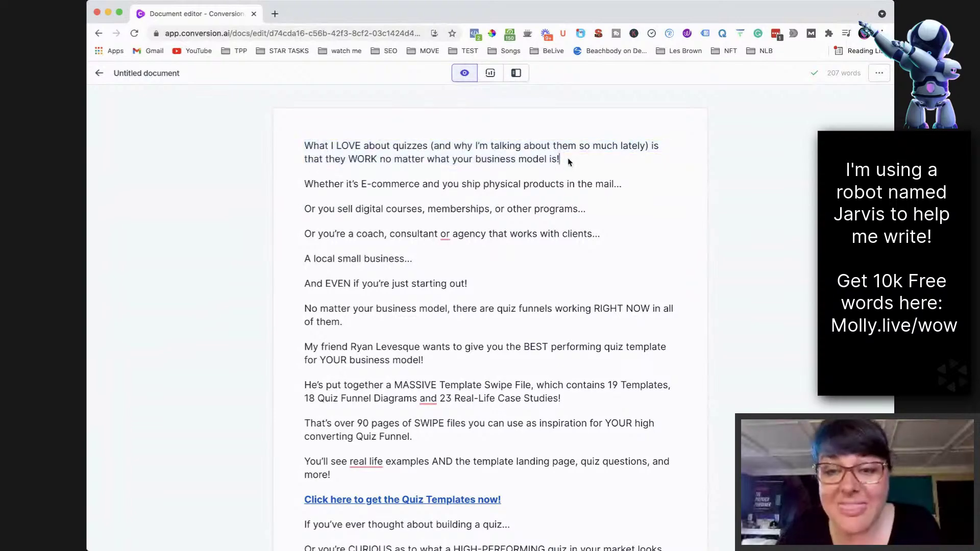
Step: Open the PAS Framework template in Power mode and replace its product description with the copied opening sentence
click(517, 74)
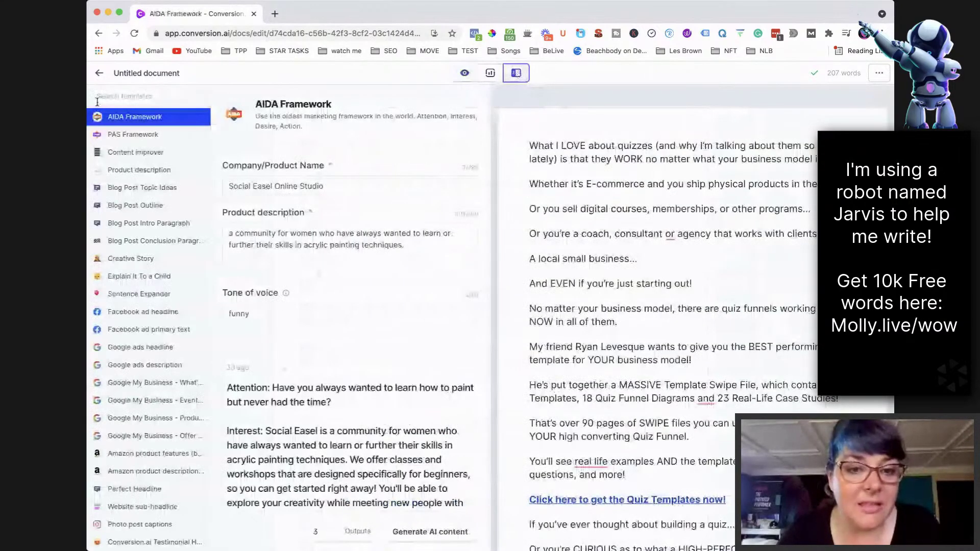
click(176, 134)
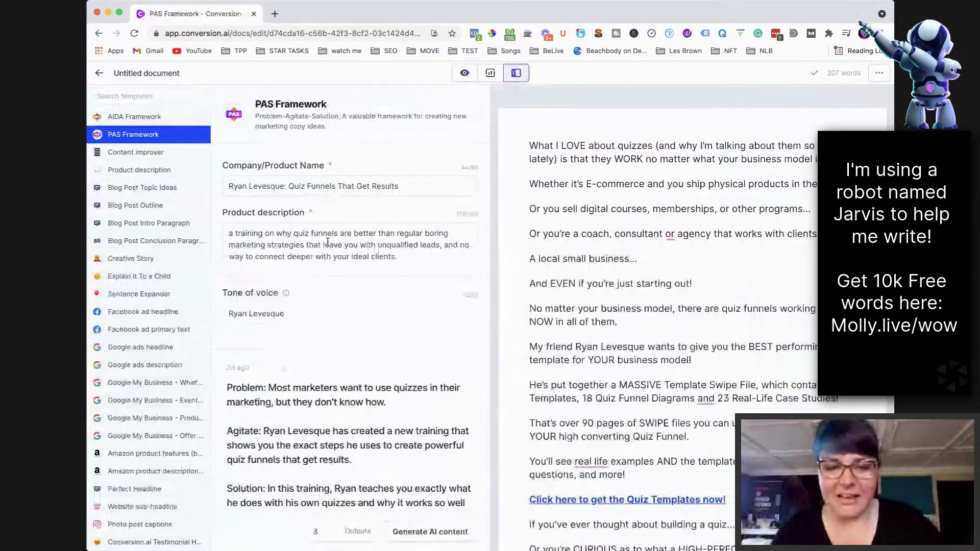
scroll(327, 242, down, 3)
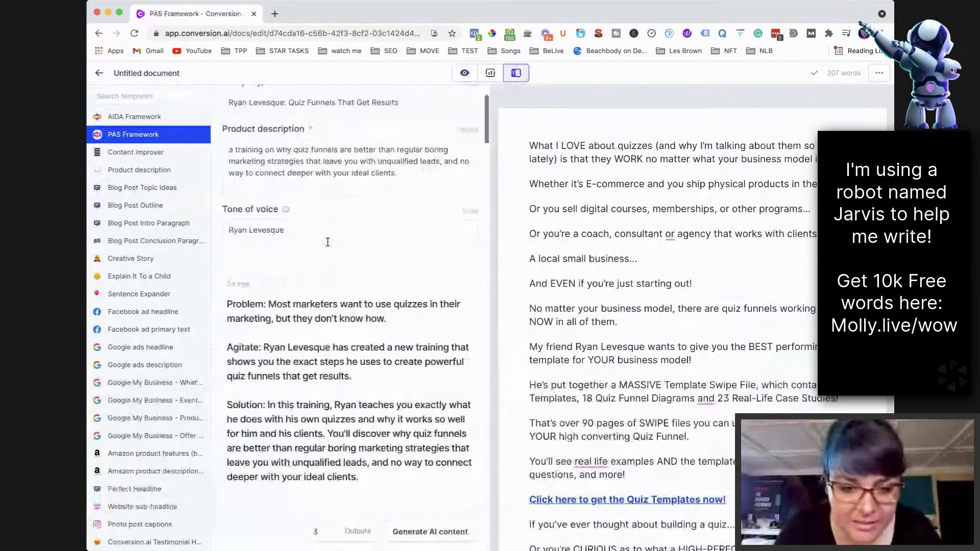
scroll(328, 242, up, 3)
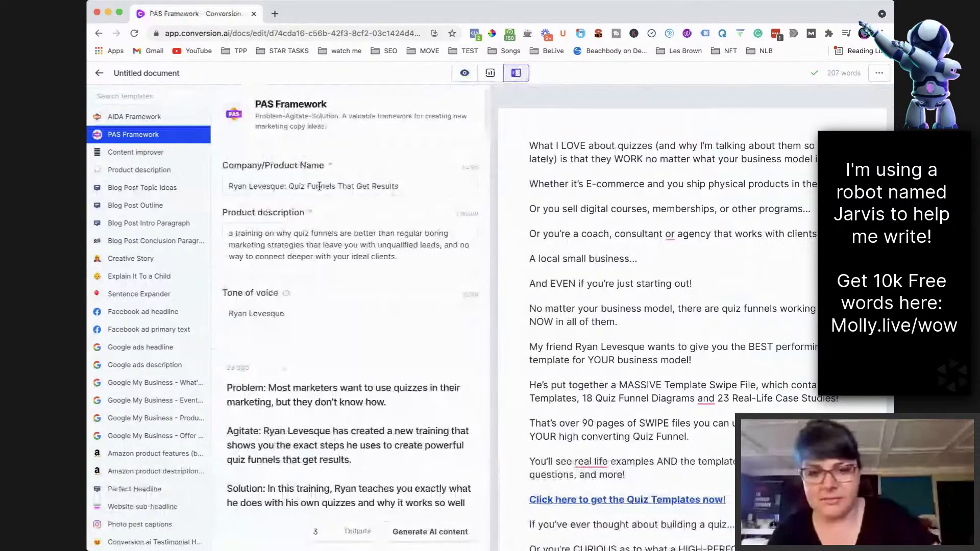
triple_click(321, 241)
key(BackSpace)
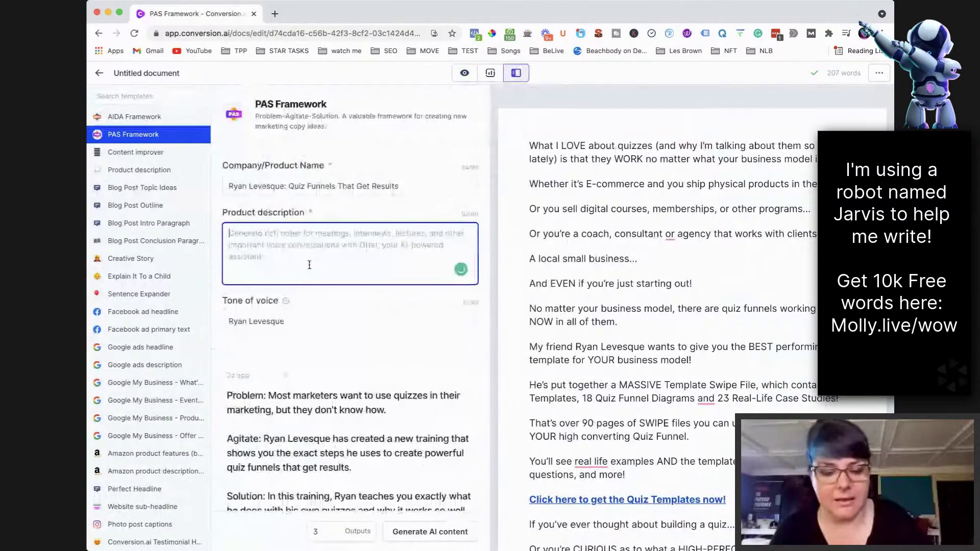
key(super+v)
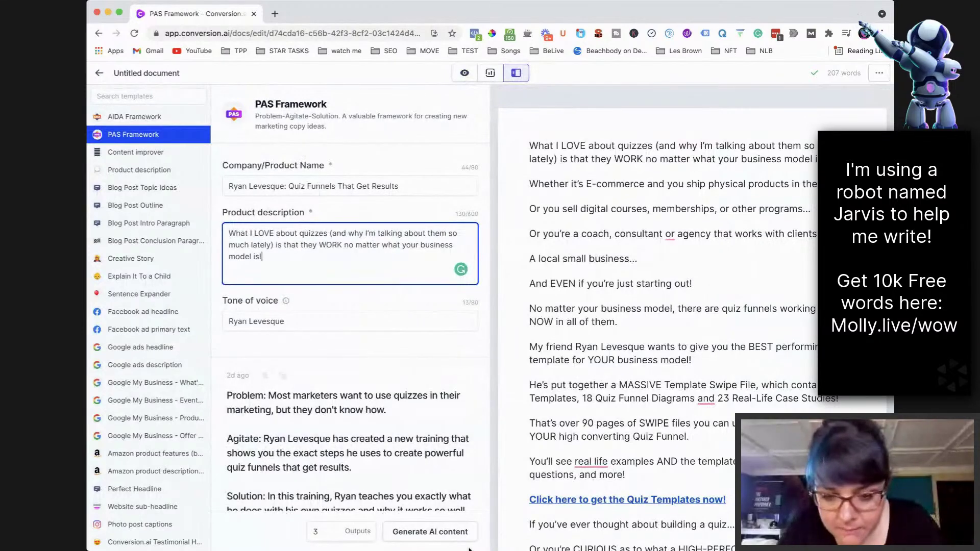
Step: Generate three PAS Framework outputs from the new description and read through the first one
click(431, 531)
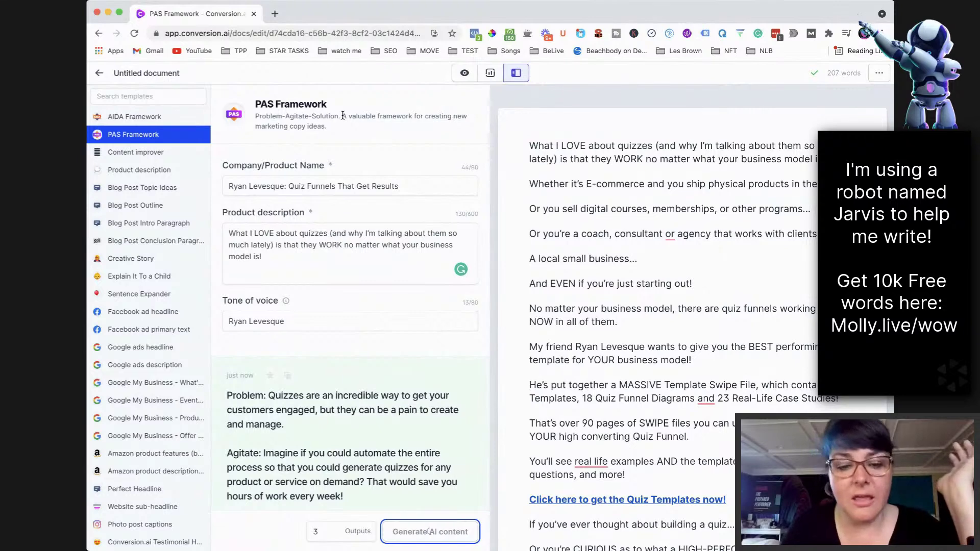
scroll(345, 386, down, 2)
scroll(346, 386, down, 2)
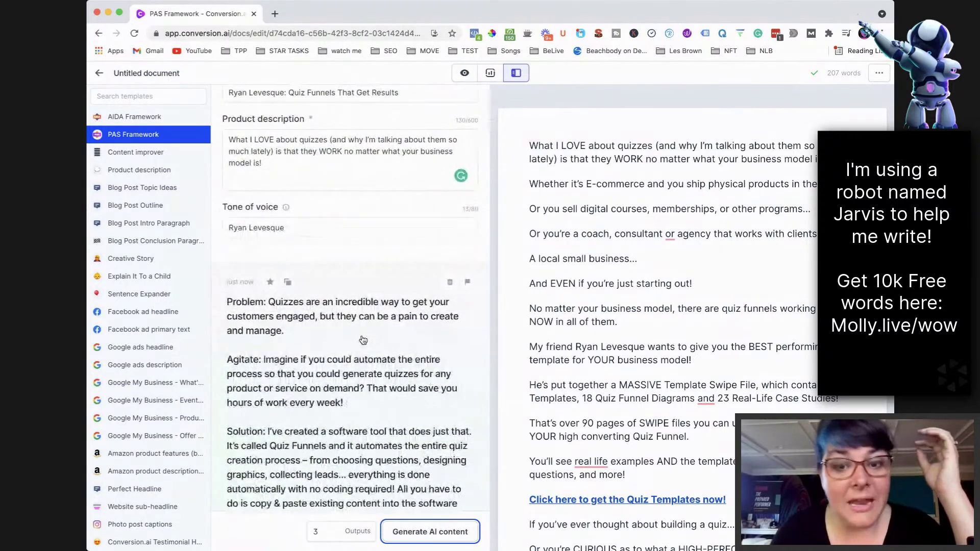
scroll(365, 341, down, 1)
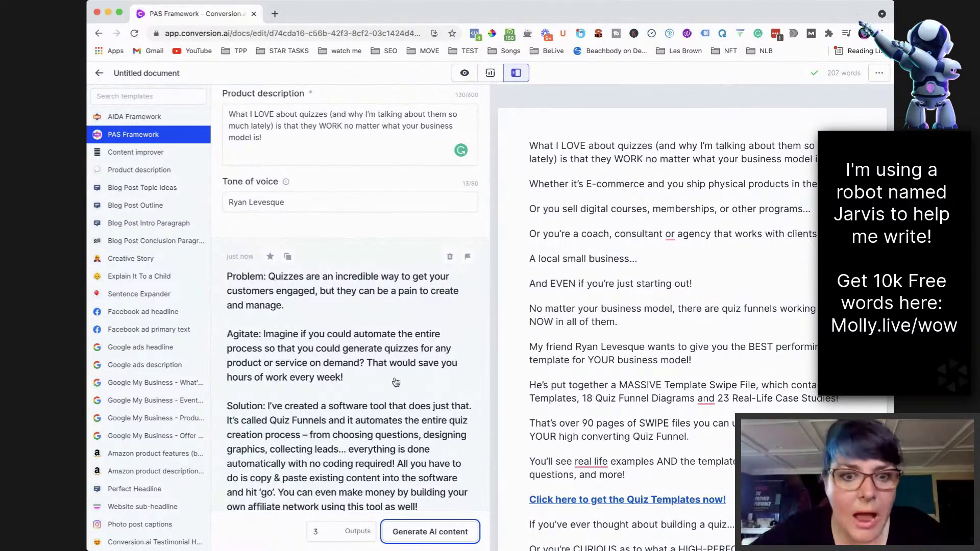
scroll(395, 382, down, 1)
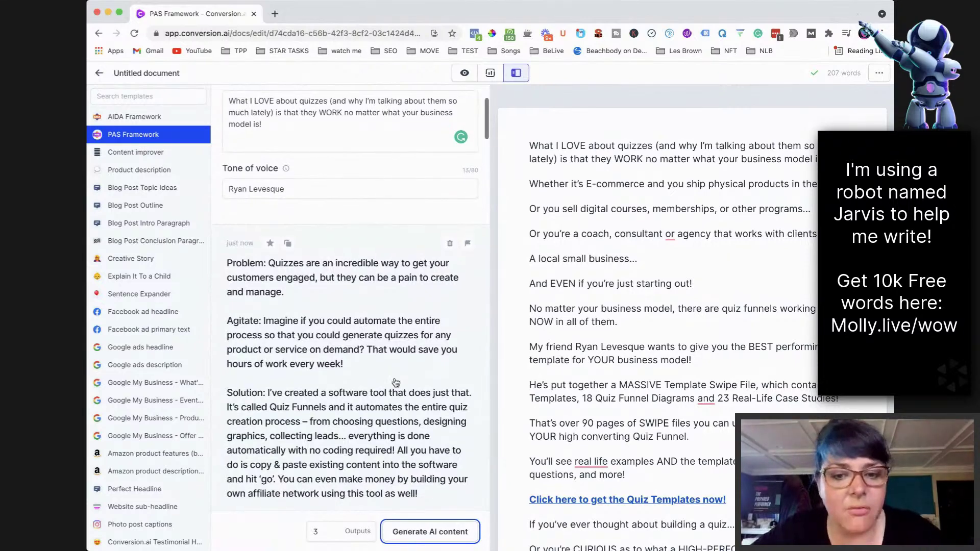
scroll(396, 382, down, 1)
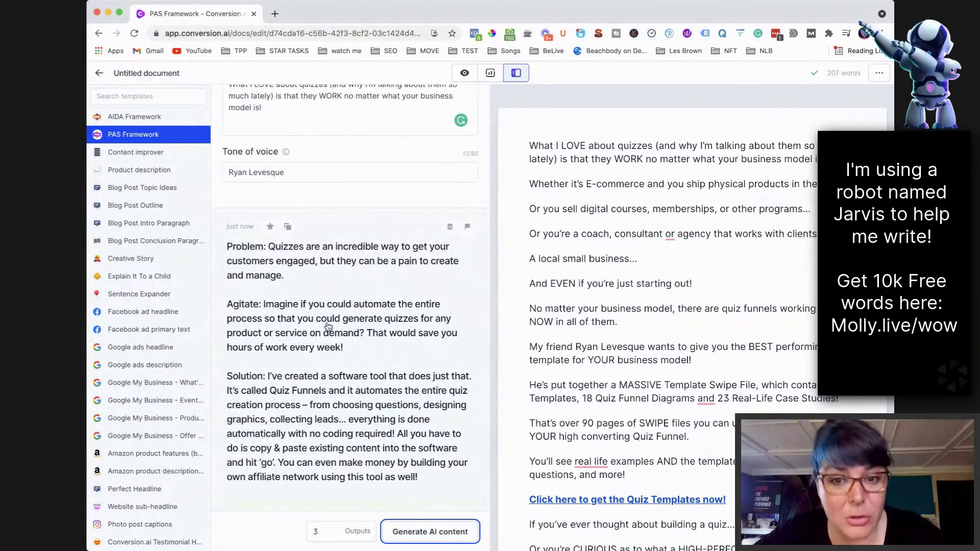
Step: Open the first generated output, copy its Problem and Agitate paragraphs, and close it
click(349, 347)
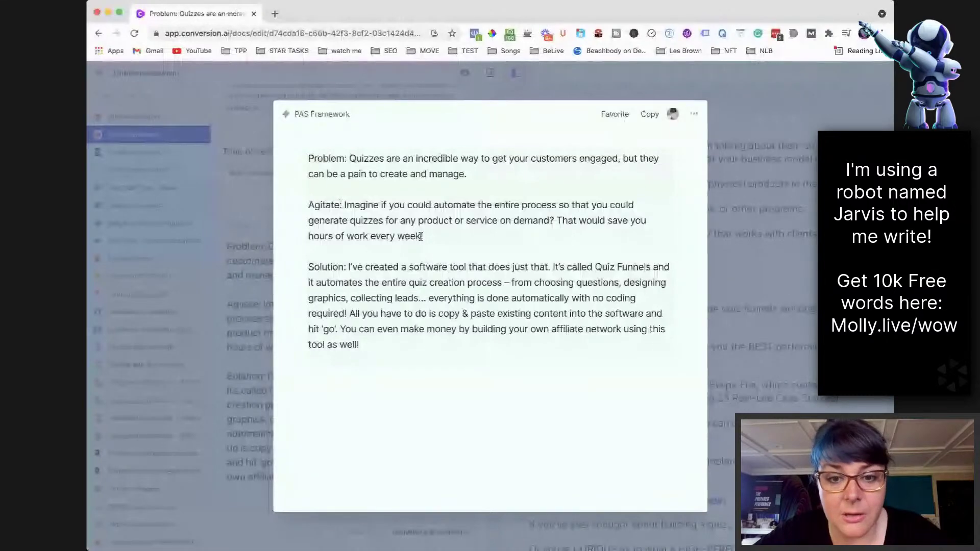
drag(424, 236, 343, 148)
key(super+c)
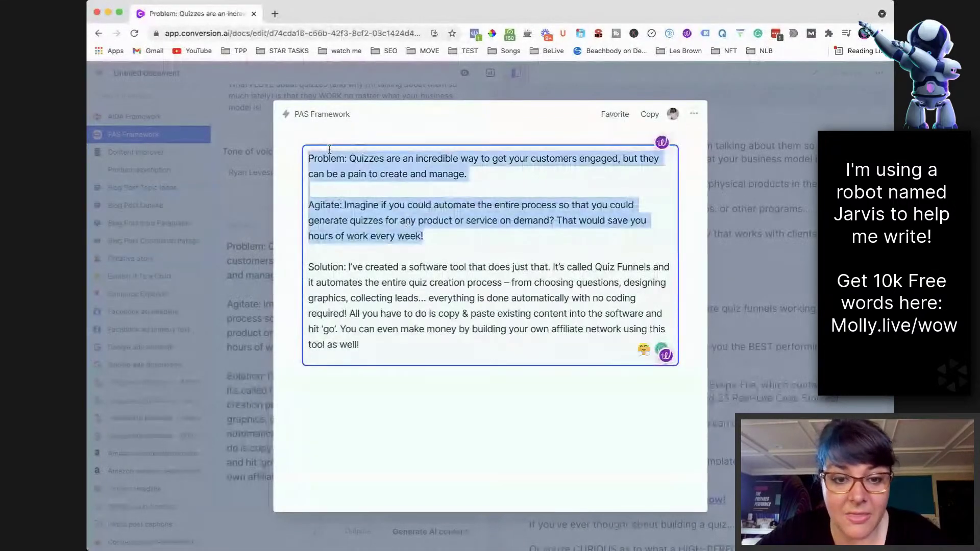
click(739, 238)
Step: Read through the second and third generated PAS Framework outputs
scroll(304, 398, down, 5)
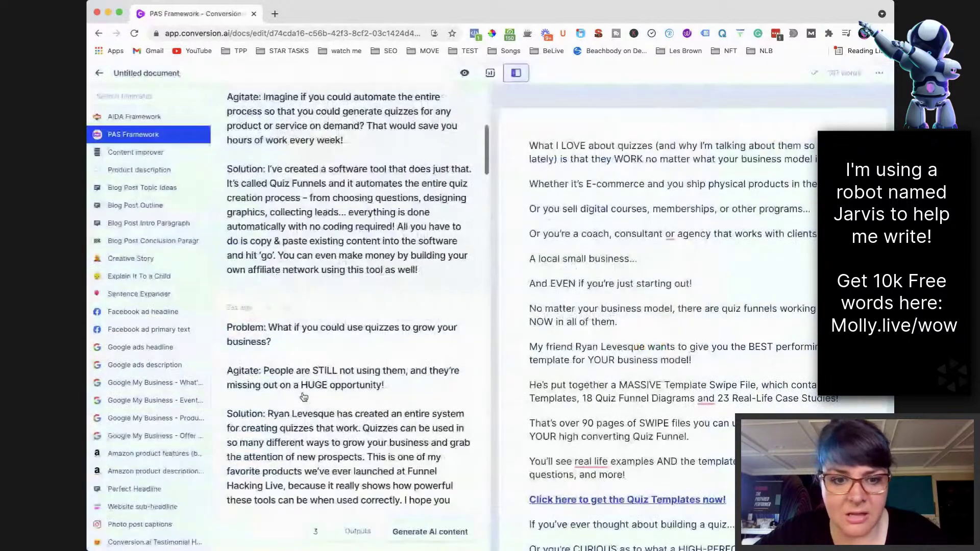
scroll(304, 397, down, 1)
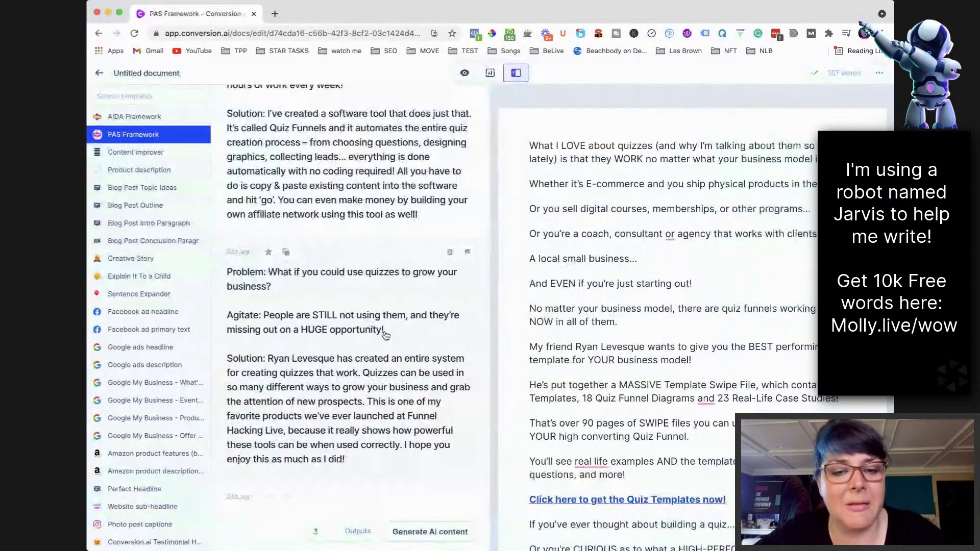
scroll(386, 335, down, 1)
scroll(386, 335, down, 4)
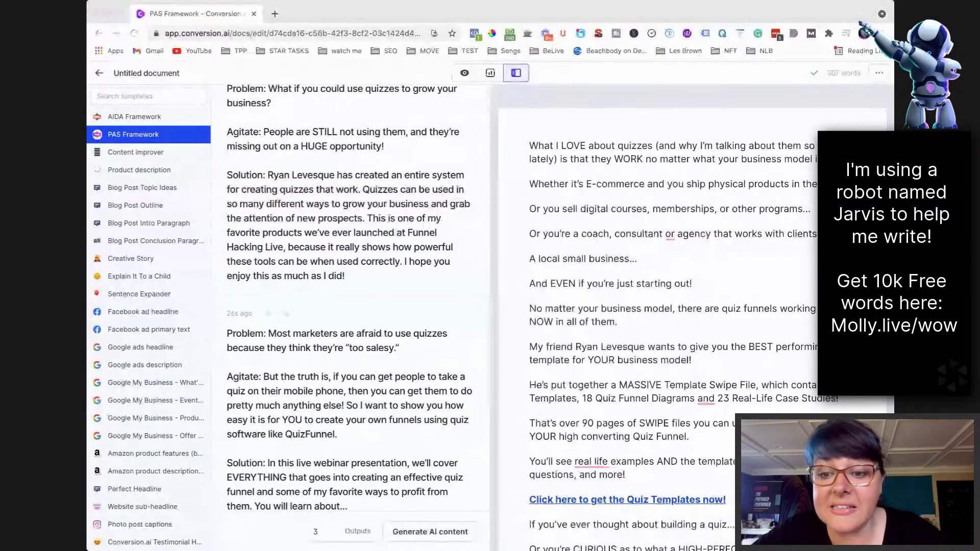
click(714, 368)
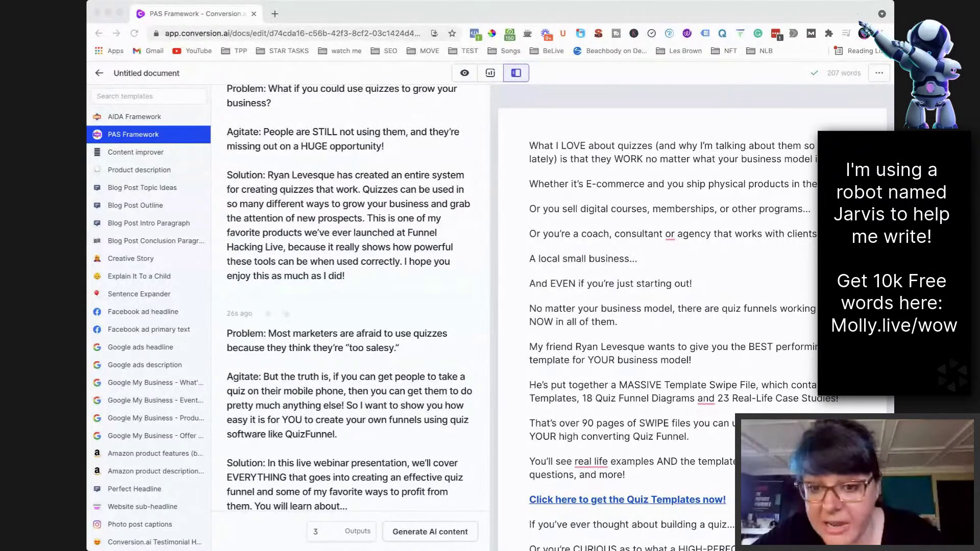
scroll(343, 402, down, 2)
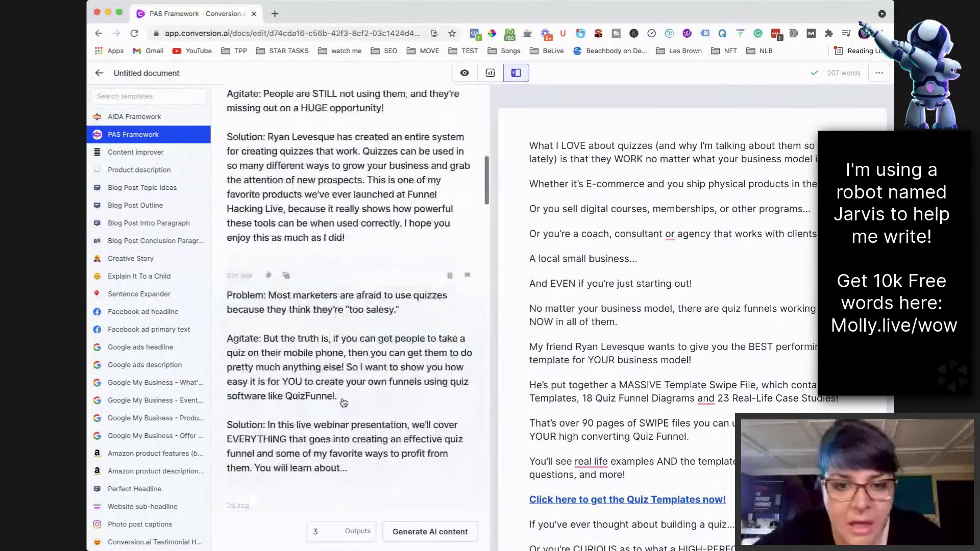
scroll(344, 403, down, 2)
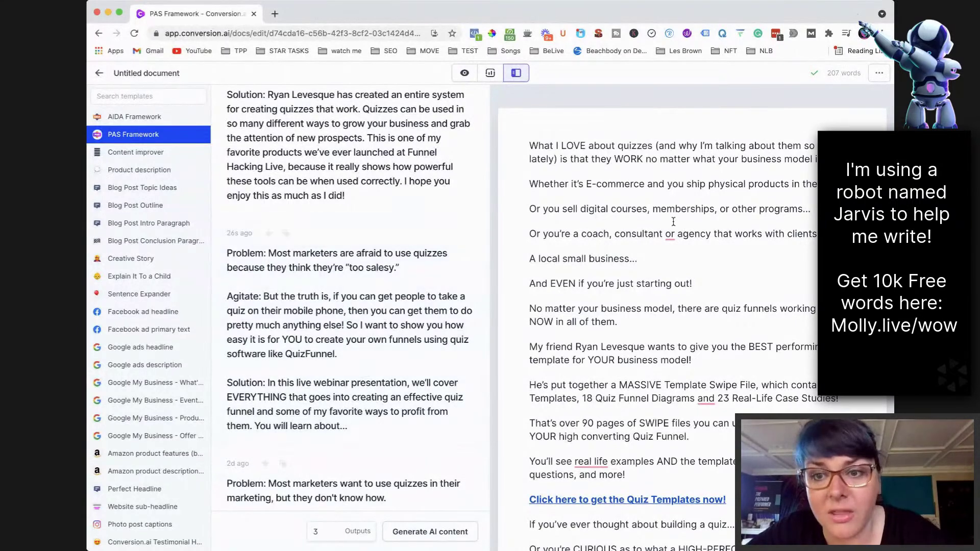
Step: Switch the document to Focus mode and replace its opening sentence with the copied Problem and Agitate paragraphs
click(464, 74)
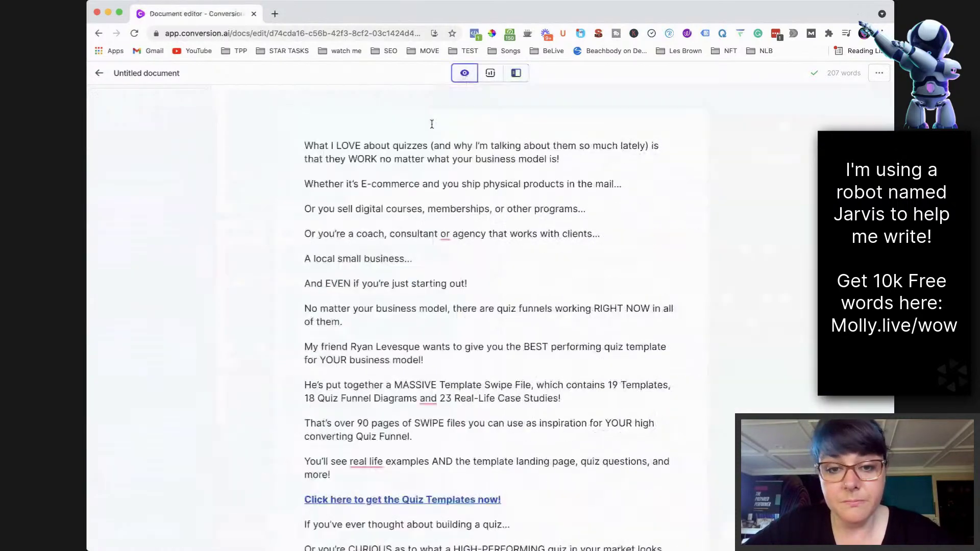
drag(562, 159, 271, 148)
key(super+v)
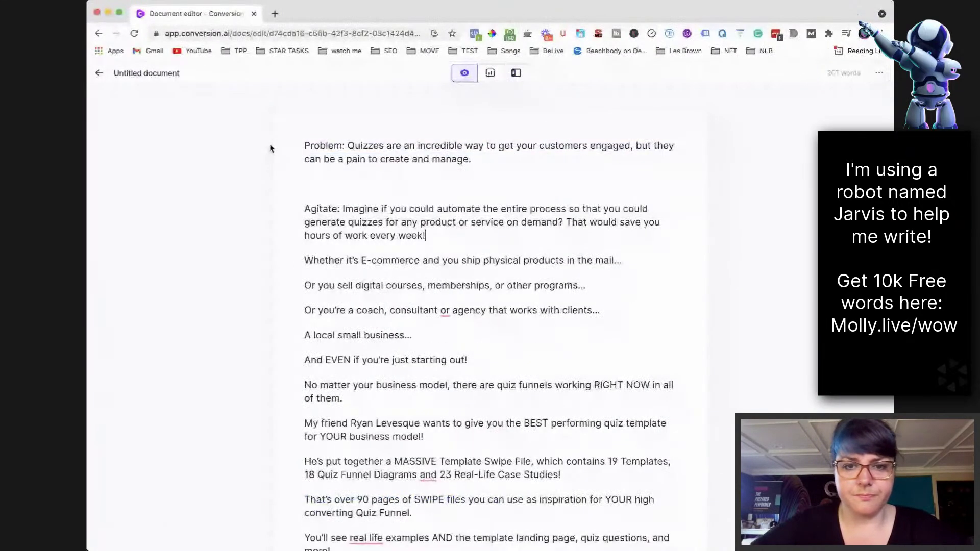
Step: Remove the "Problem:" and "Agitate:" labels and the empty line between the two pasted paragraphs
drag(349, 145, 304, 146)
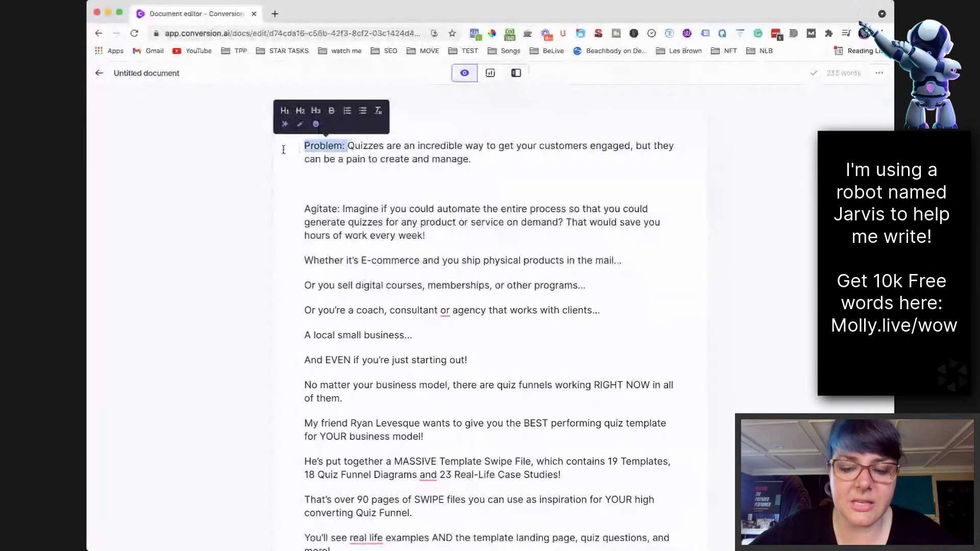
key(BackSpace)
drag(343, 208, 303, 208)
key(BackSpace)
key(BackSpace)
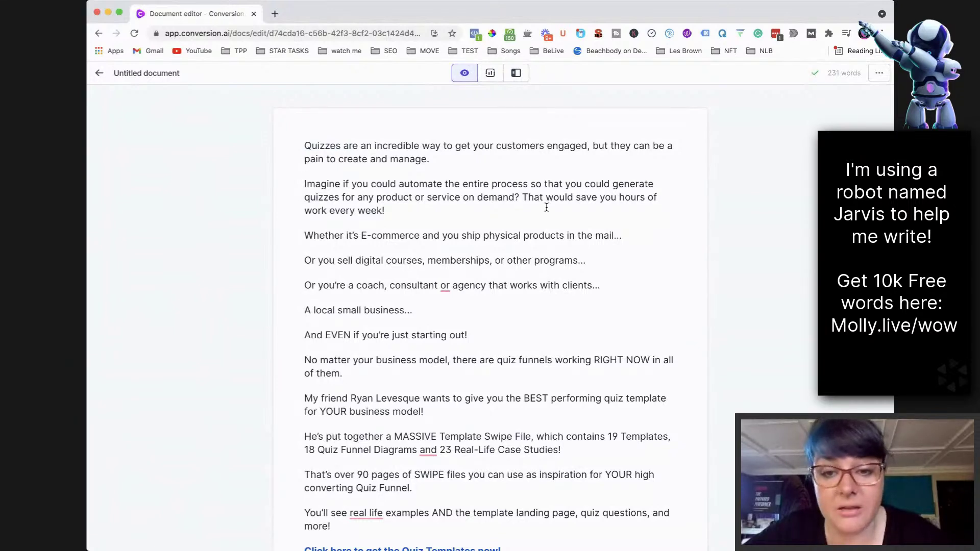
Step: Rephrase the E-commerce line as "If you are shipping physical products in the mail..." and keep it as its own paragraph
click(517, 211)
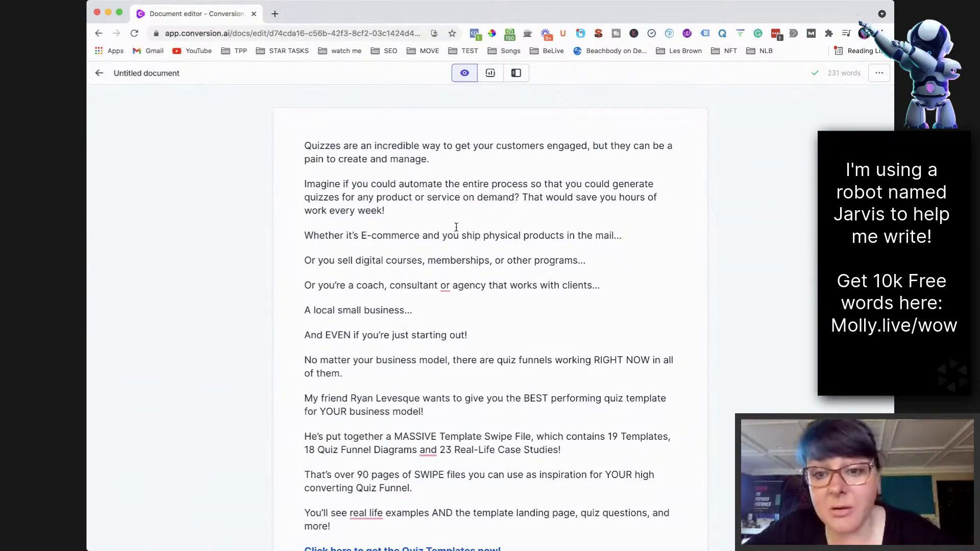
triple_click(536, 232)
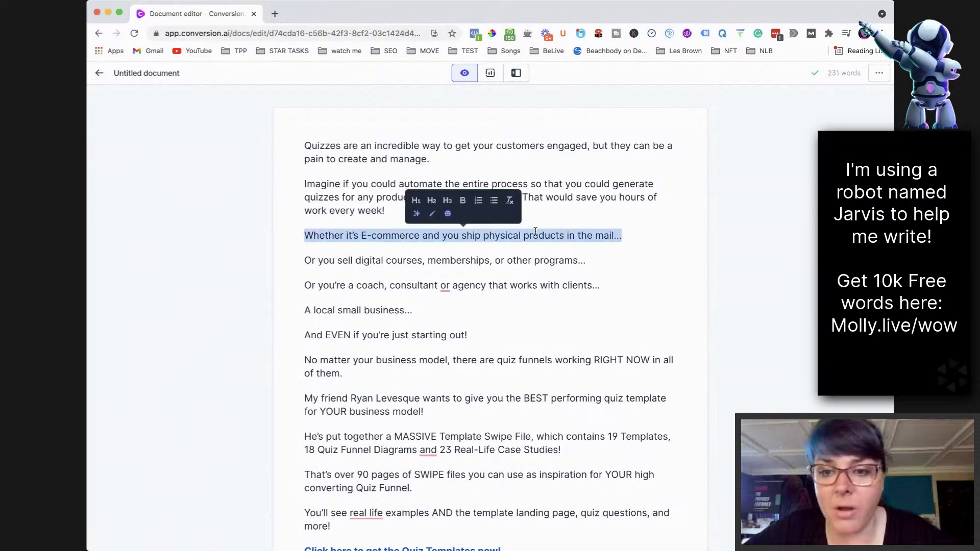
click(416, 216)
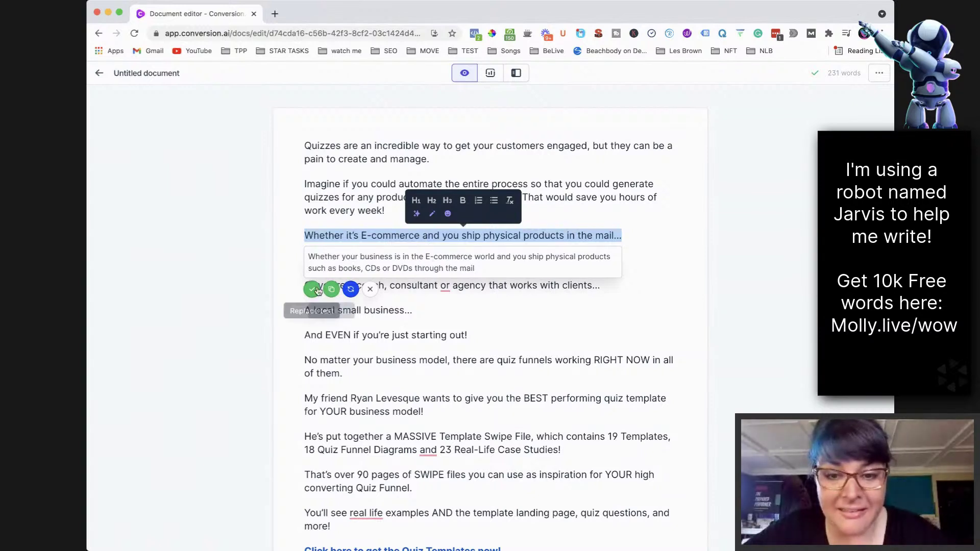
click(351, 289)
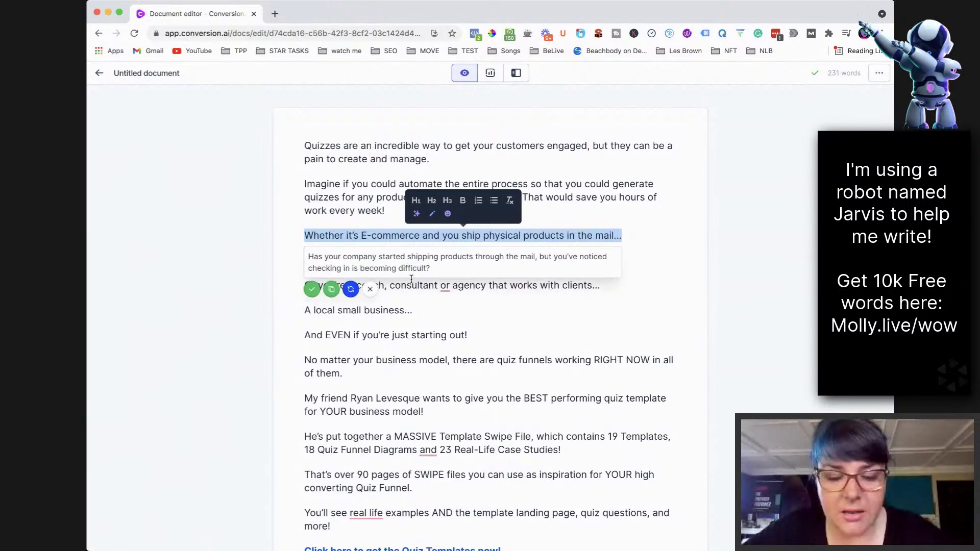
click(351, 289)
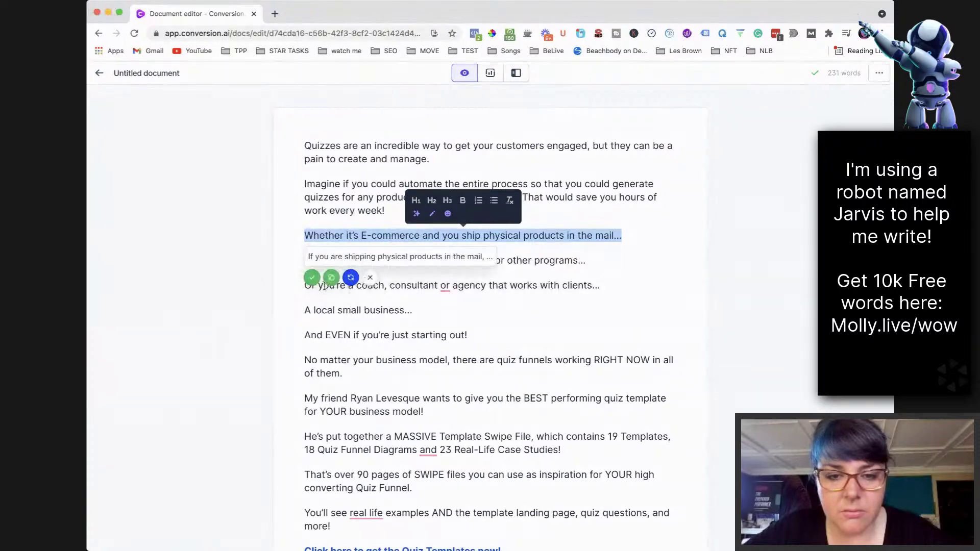
click(313, 278)
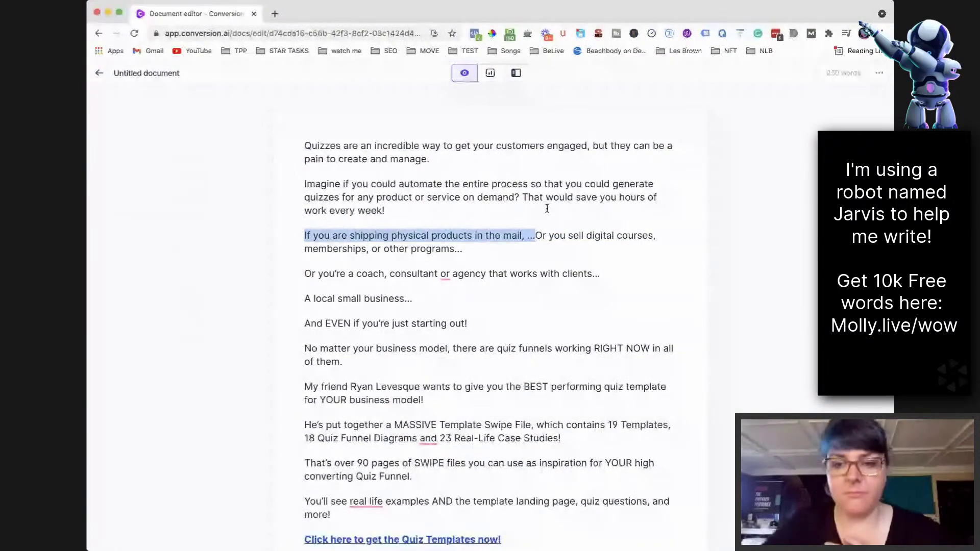
click(533, 238)
key(Return)
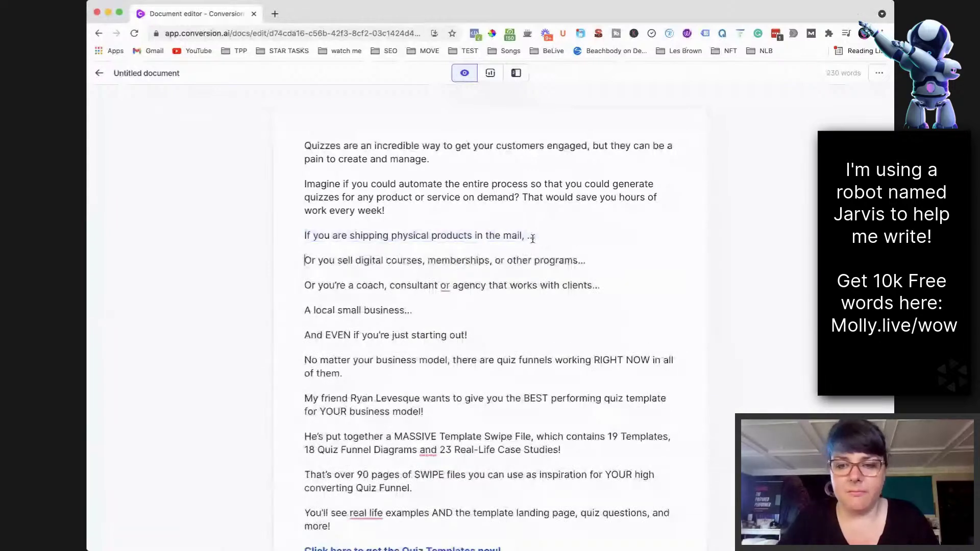
key(Left)
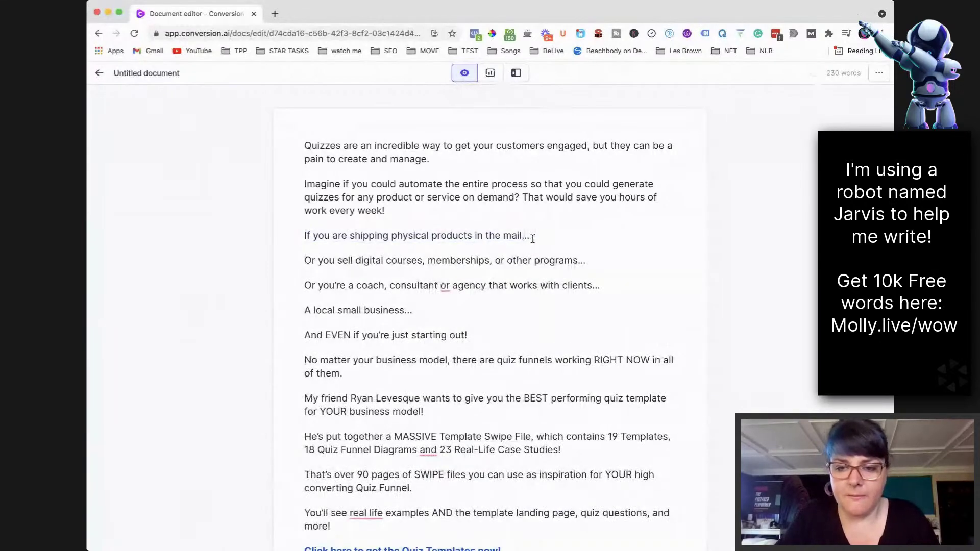
Step: Try to rephrase the line about selling digital courses, memberships, or other programs
double_click(459, 258)
click(458, 257)
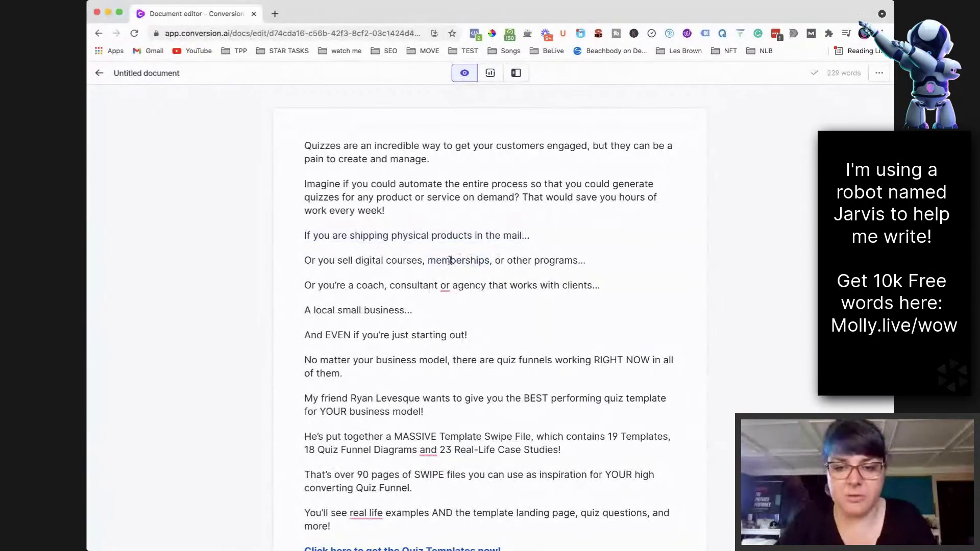
triple_click(408, 261)
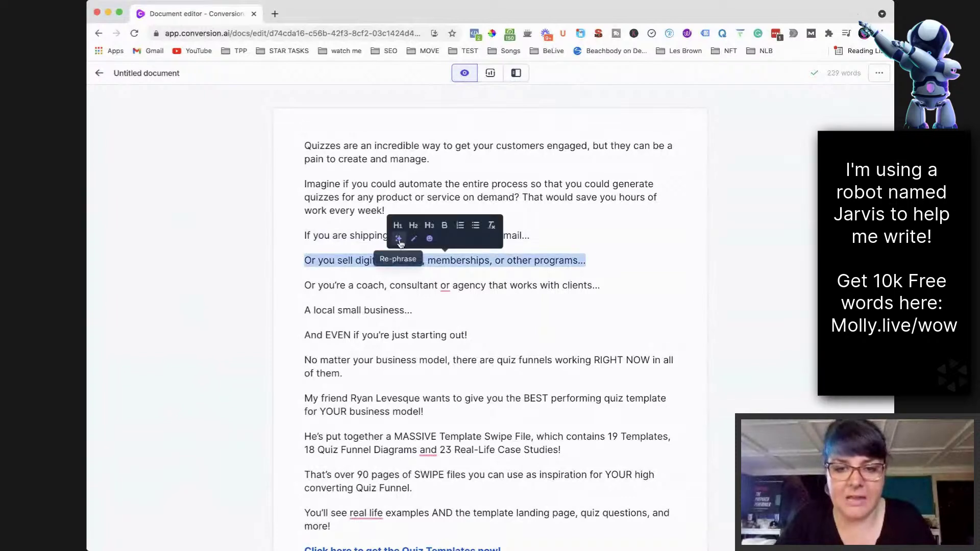
click(400, 239)
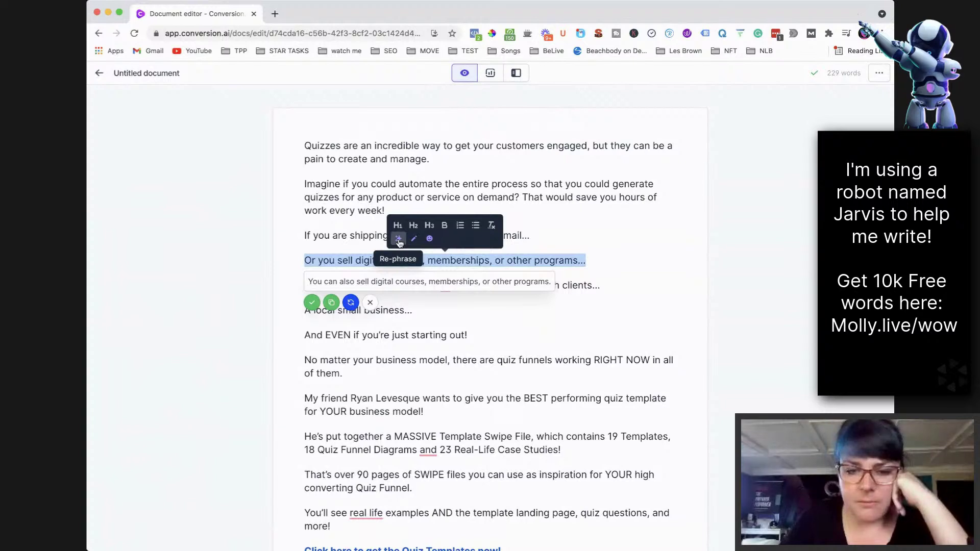
click(349, 304)
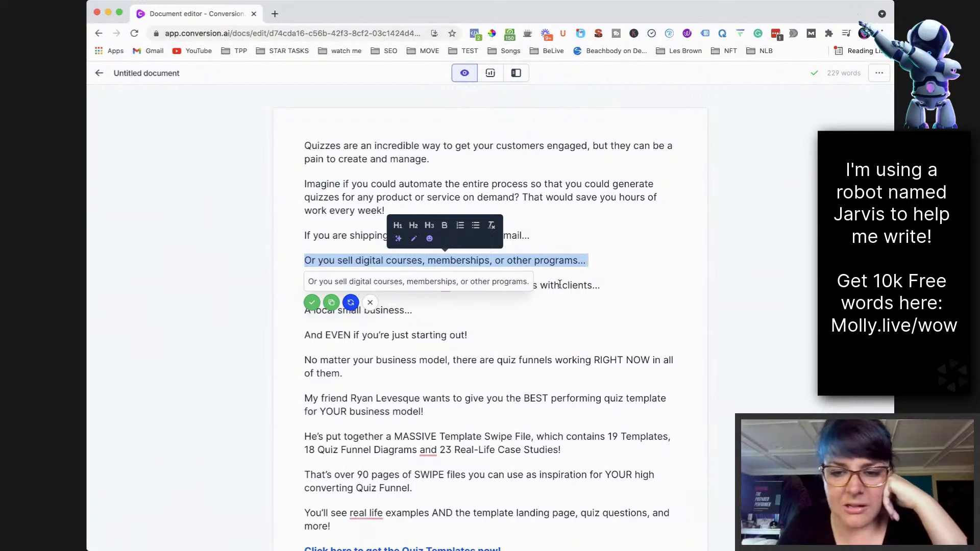
click(560, 285)
Step: Rephrase the coach line as "If you are a coach, consultant or agency that regularly works with clients..." and keep it as its own paragraph
triple_click(560, 284)
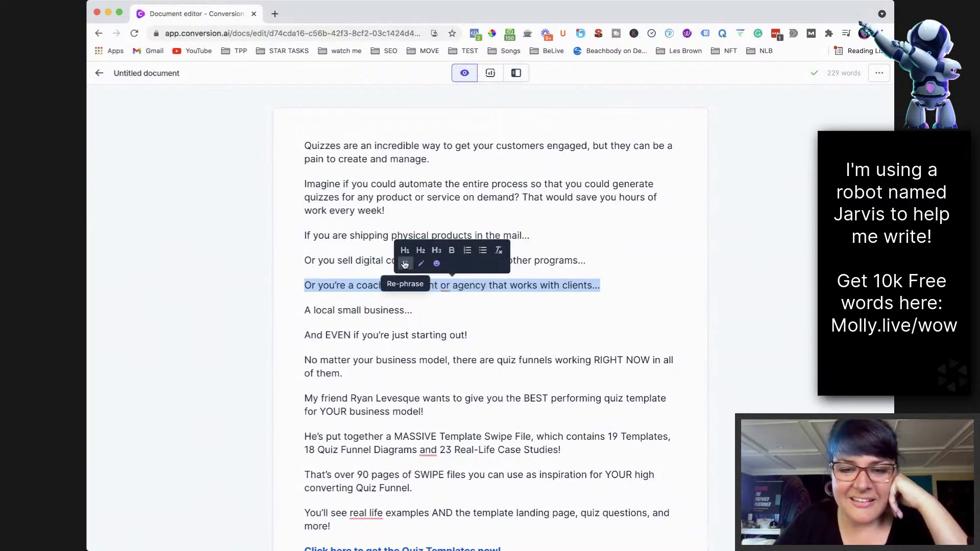
click(405, 265)
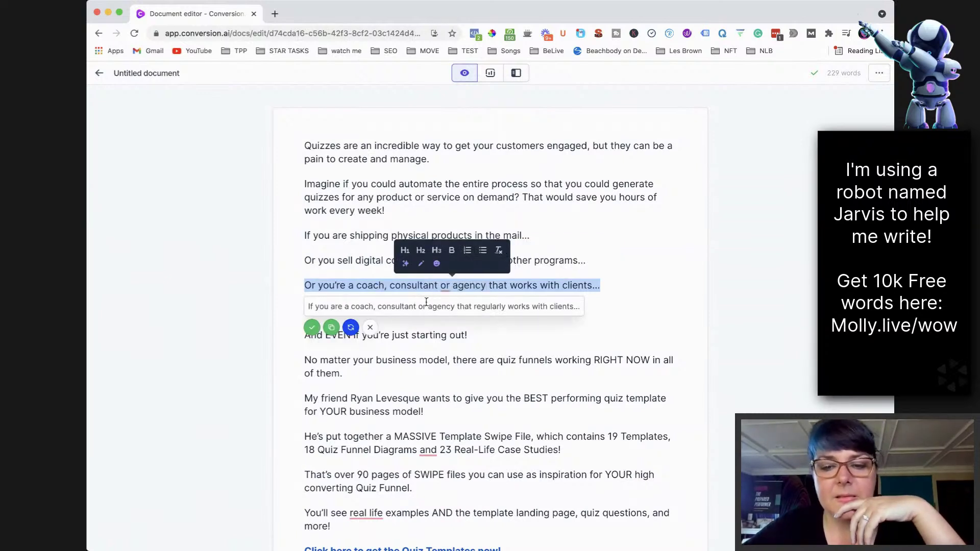
click(312, 327)
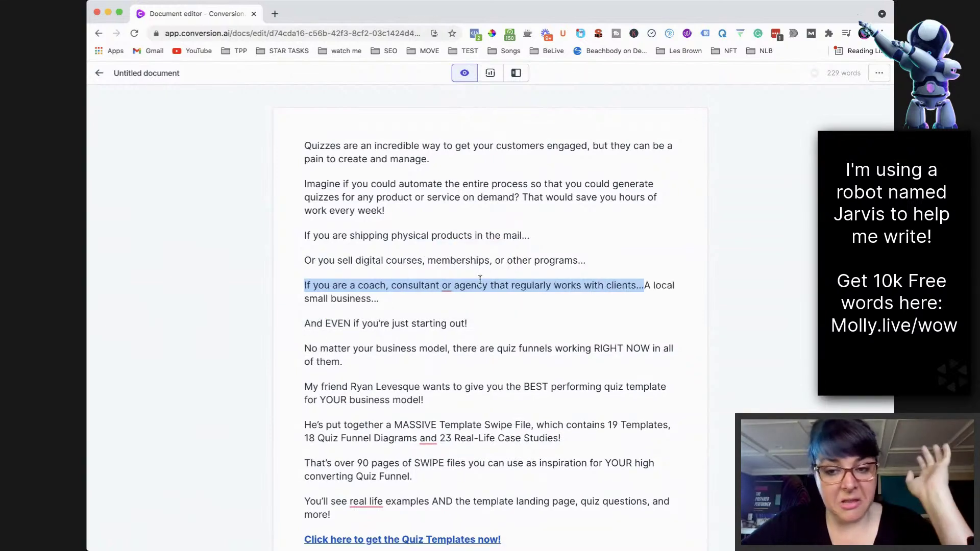
key(Right)
key(Return)
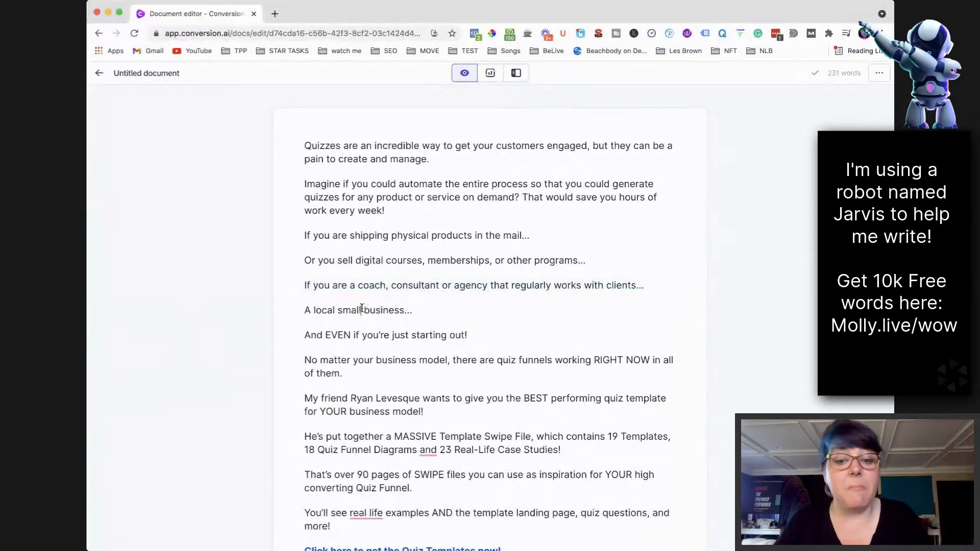
Step: Replace "small" with "brick and mortar" in the local business line
drag(362, 307, 313, 310)
key(Right)
key(BackSpace)
key(BackSpace)
key(BackSpace)
key(BackSpace)
key(BackSpace)
text(brick and mortar)
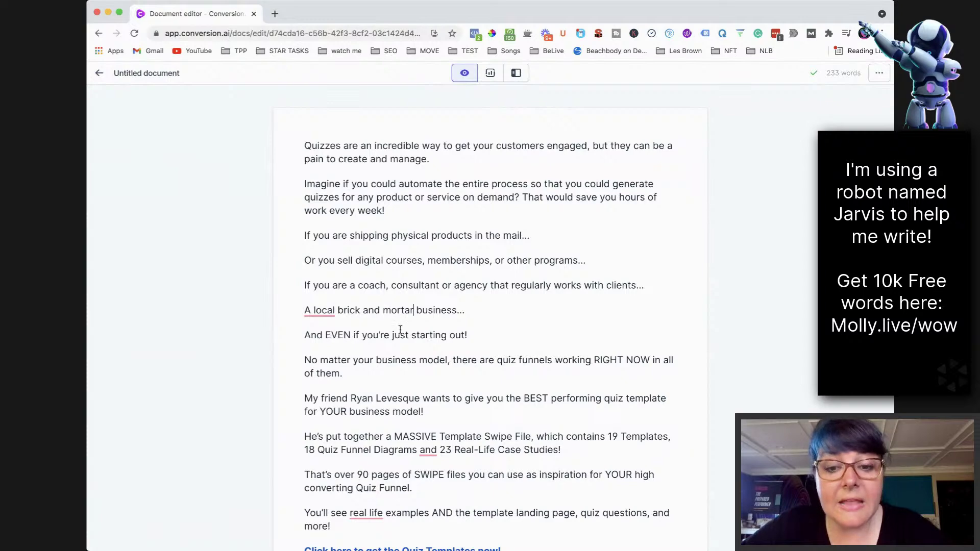
Step: Place the cursor before the "My friend" paragraph and reopen the PAS Framework template in Power mode
scroll(401, 331, down, 3)
click(305, 333)
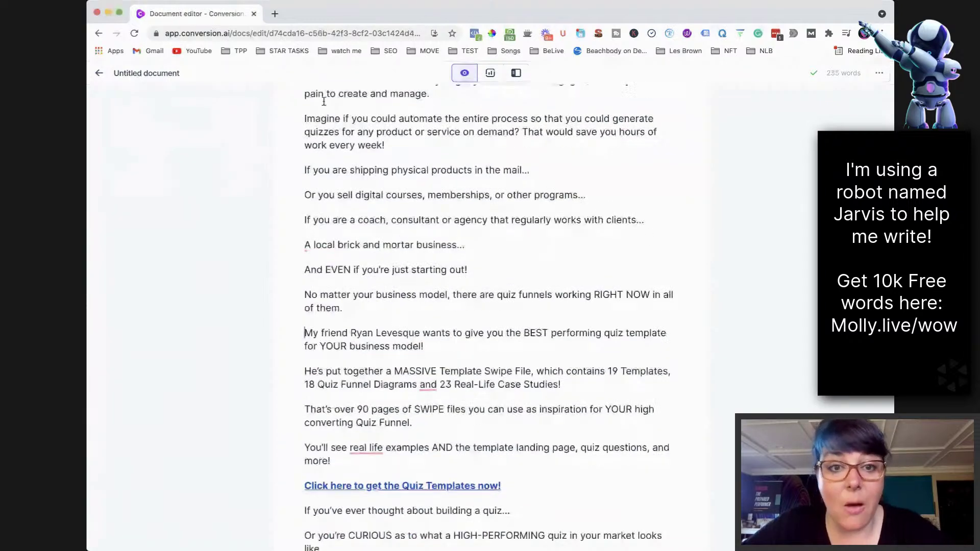
click(518, 74)
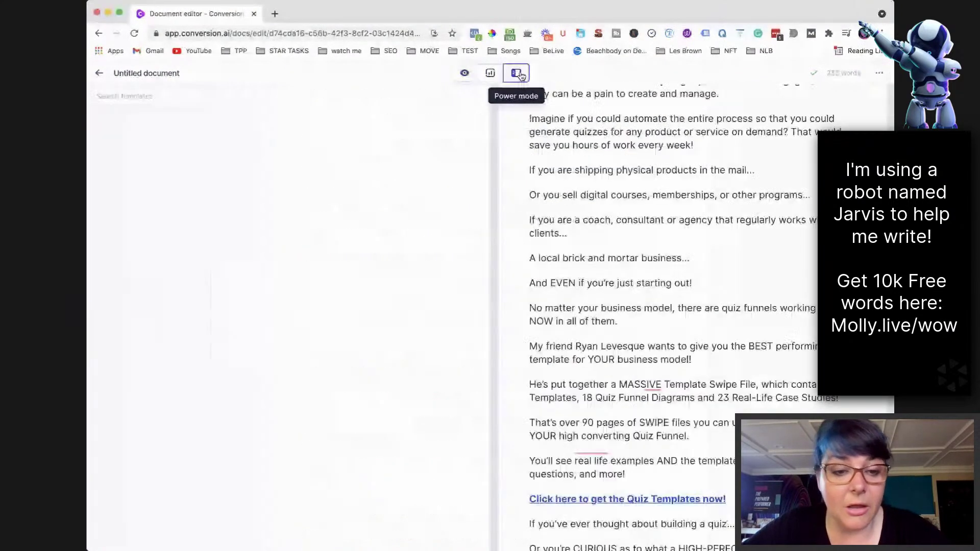
scroll(281, 276, down, 10)
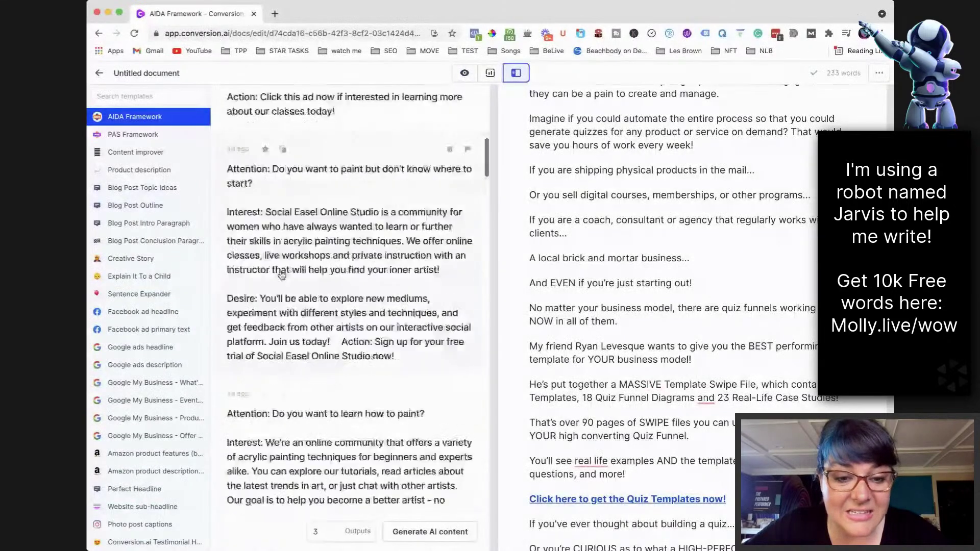
scroll(281, 276, up, 8)
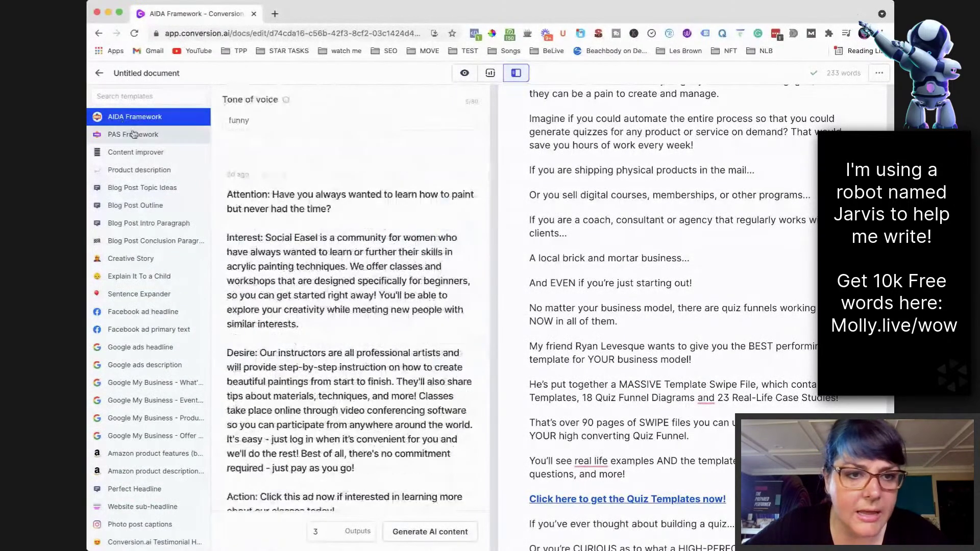
click(115, 133)
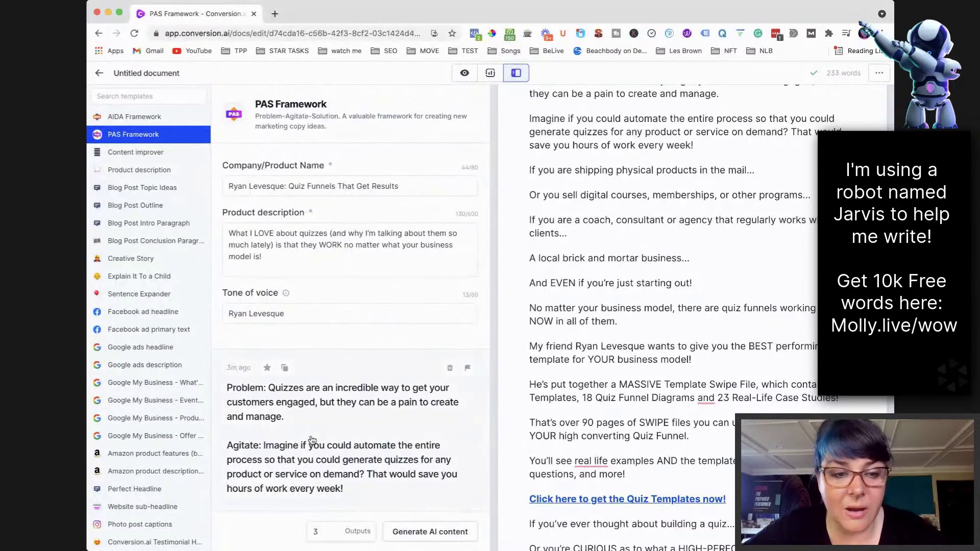
Step: Open the PAS result about marketers finding quizzes "too salesy" and copy its text from "Most marketers" through "create your own funnels"
scroll(313, 442, down, 3)
key(super+Tab)
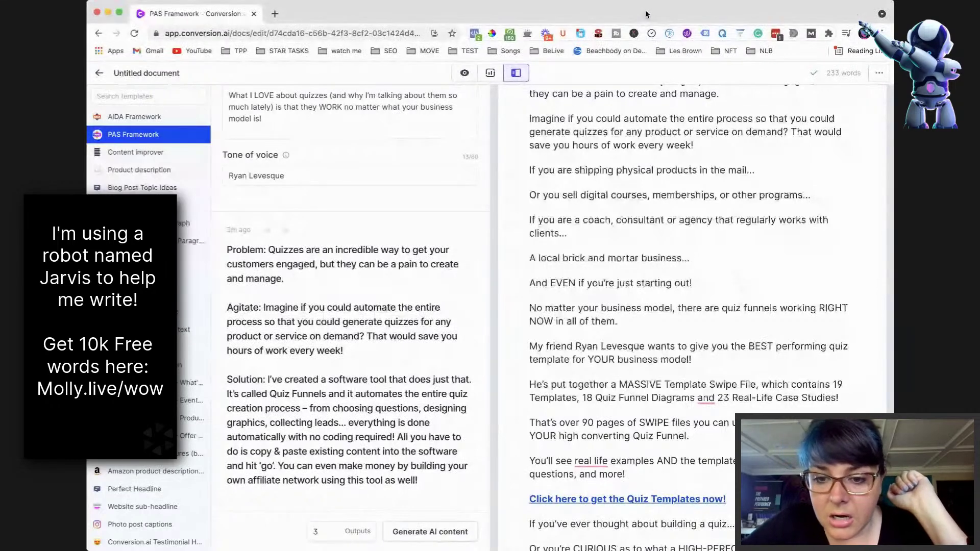
scroll(335, 414, down, 5)
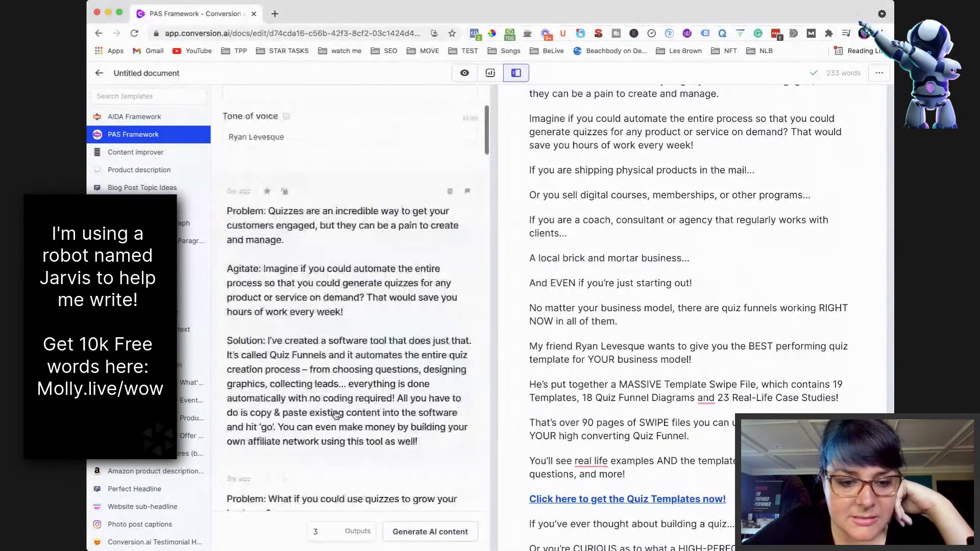
scroll(324, 335, down, 5)
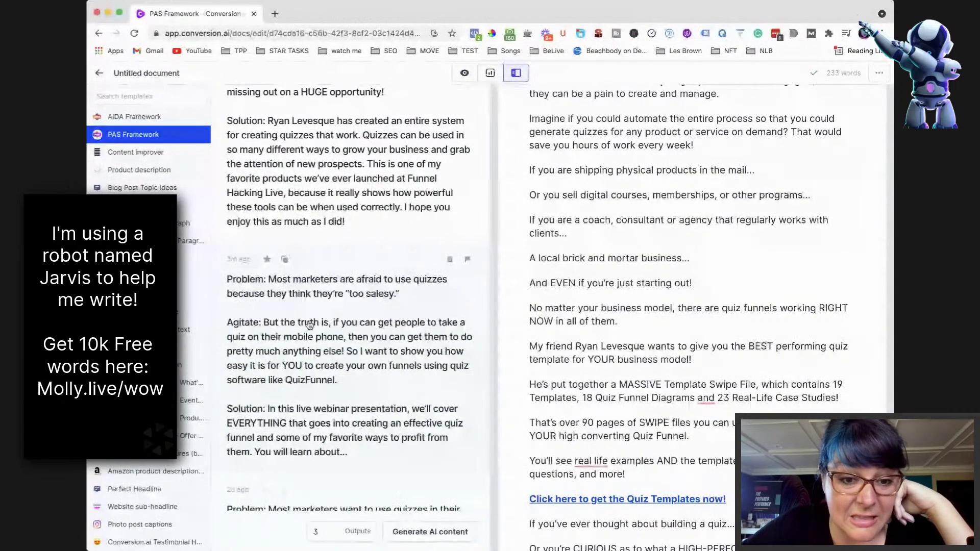
click(308, 325)
drag(350, 159, 571, 252)
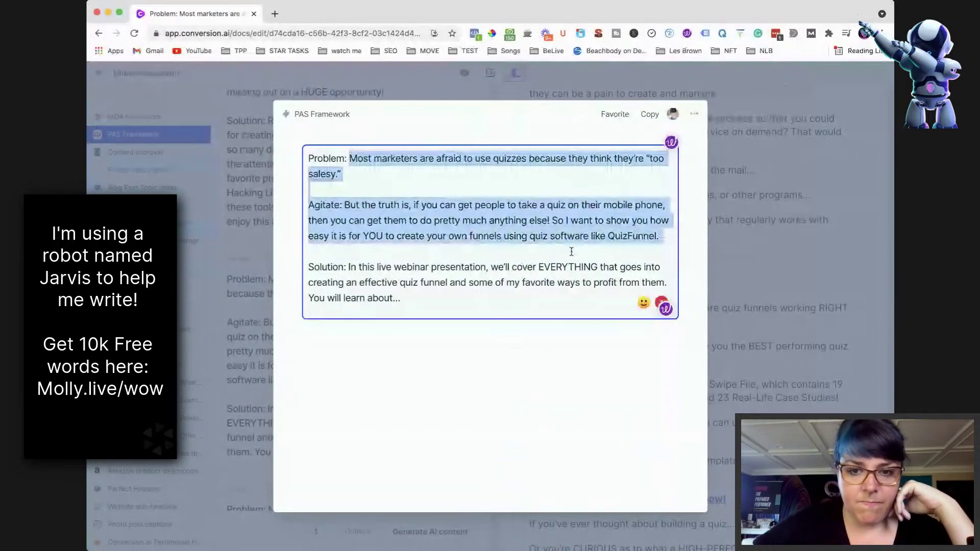
click(572, 252)
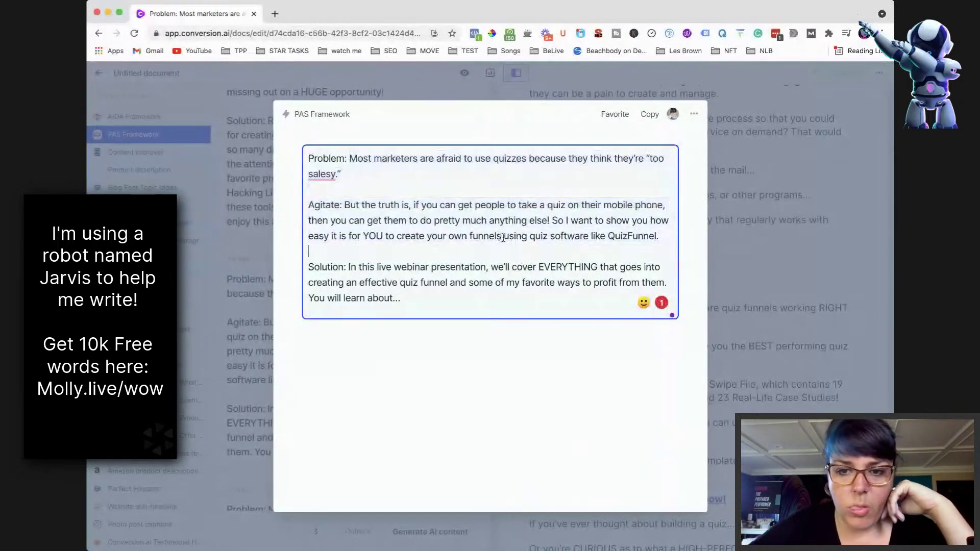
click(418, 205)
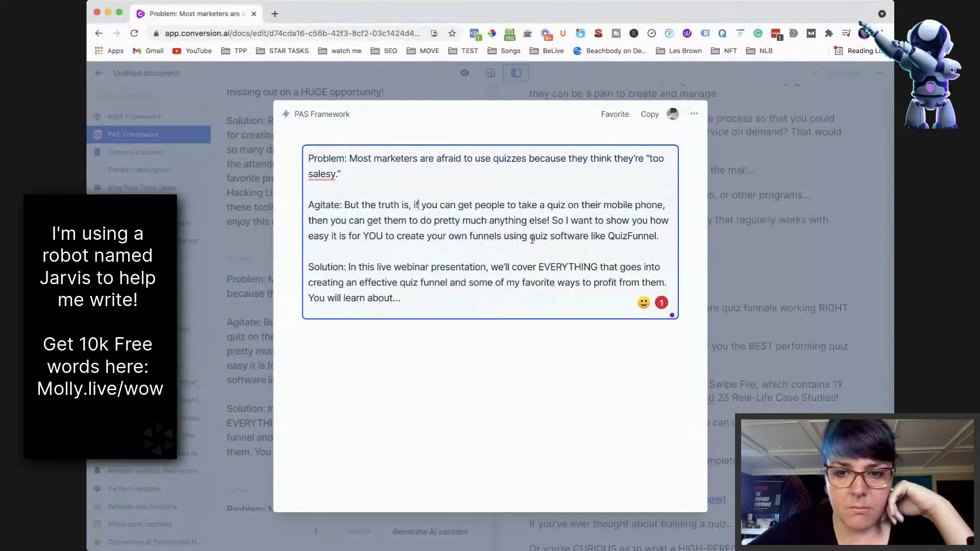
drag(502, 235, 351, 161)
key(super+c)
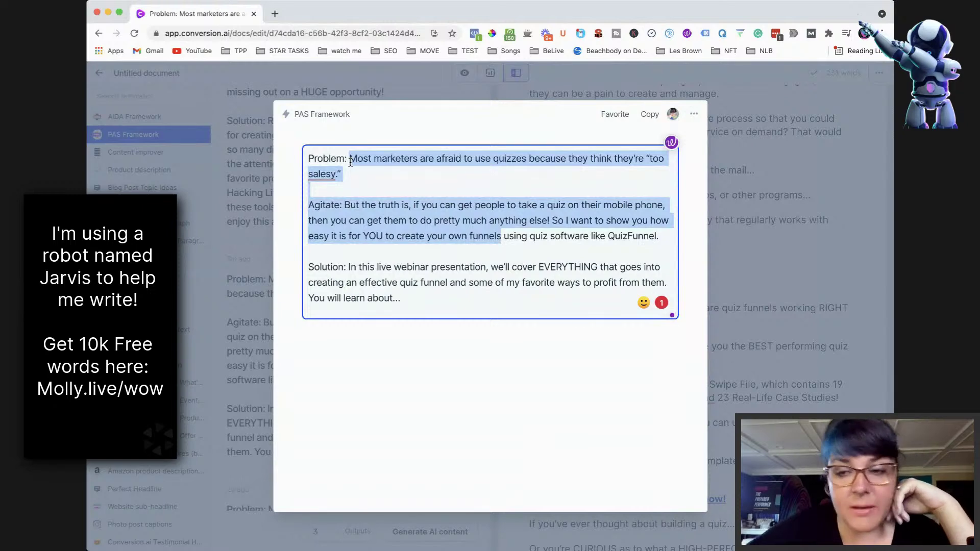
Step: Close the result, switch the document to Focus mode and paste the copied text above the "My friend" paragraph
click(767, 242)
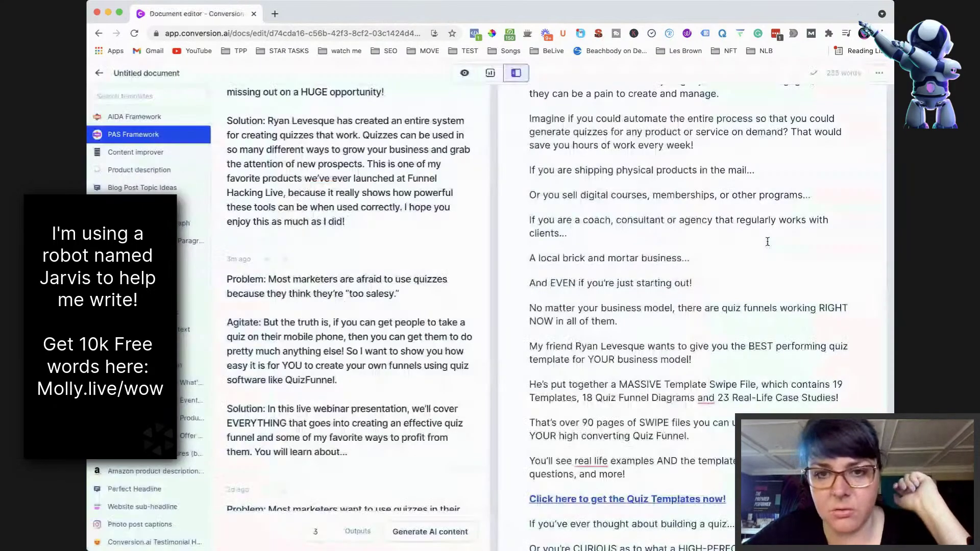
click(464, 72)
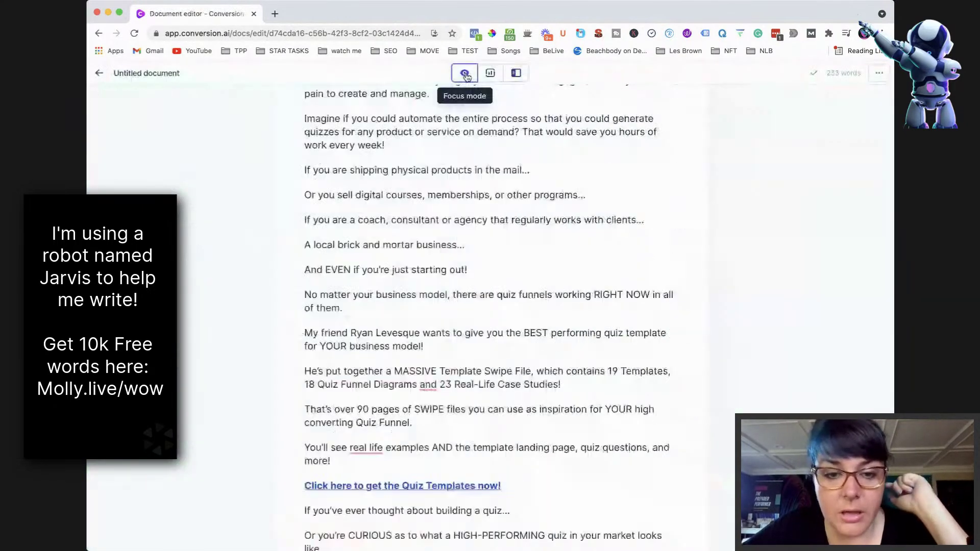
scroll(433, 332, down, 3)
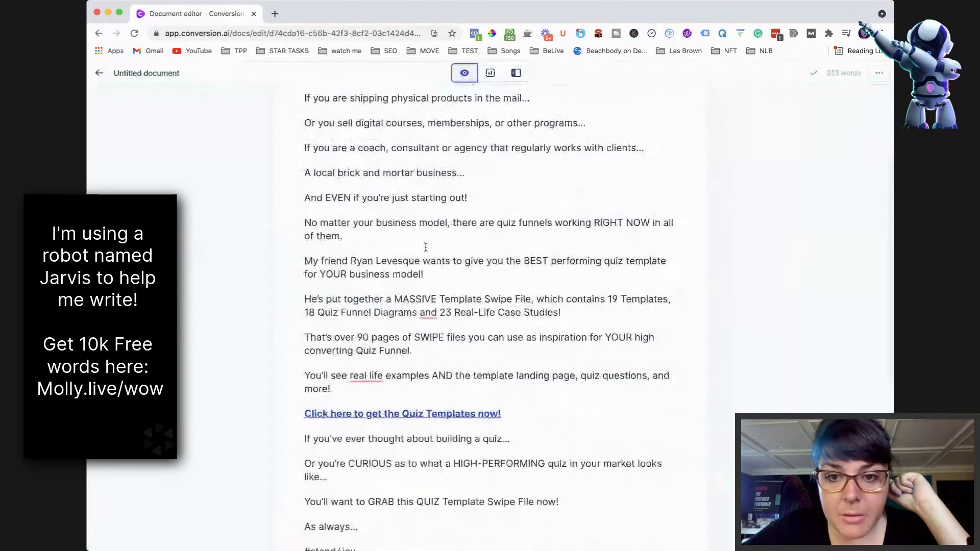
click(304, 260)
key(Return)
key(super+v)
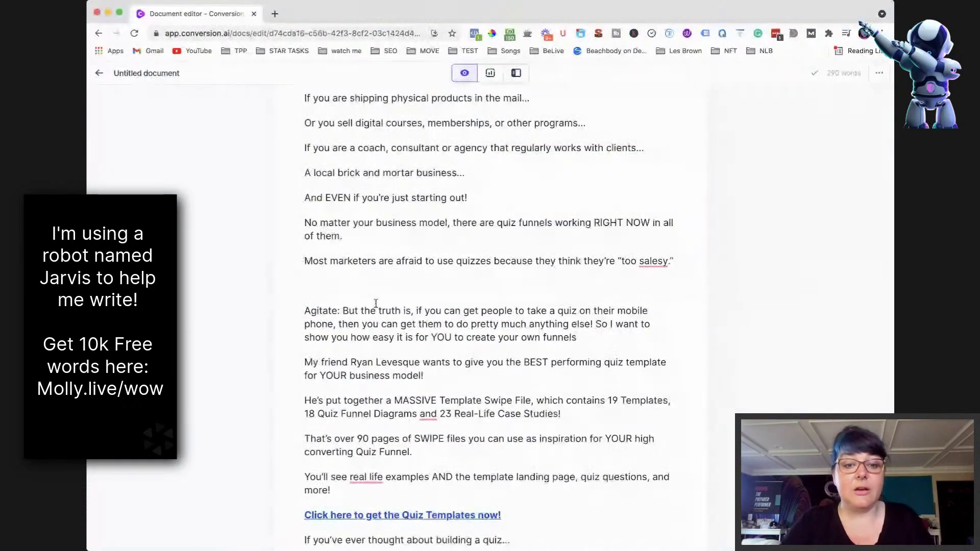
Step: Delete the "Agitate:" label and the empty line before "But the truth is" in the pasted text
click(343, 310)
key(BackSpace)
key(BackSpace)
key(BackSpace)
key(BackSpace)
key(BackSpace)
key(BackSpace)
key(BackSpace)
key(BackSpace)
key(BackSpace)
key(BackSpace)
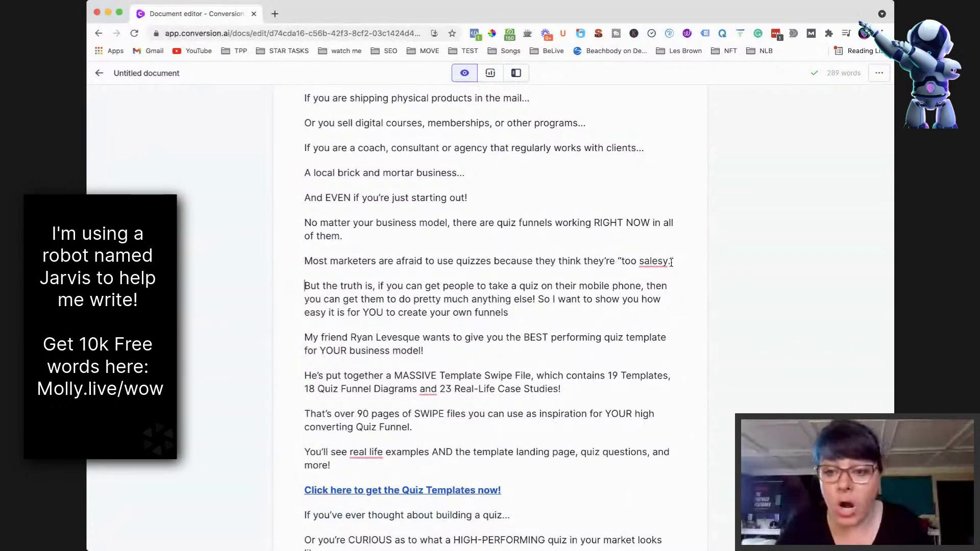
Step: Extend the "too salesy" sentence with "or they are worried it's too complicated."
text(or)
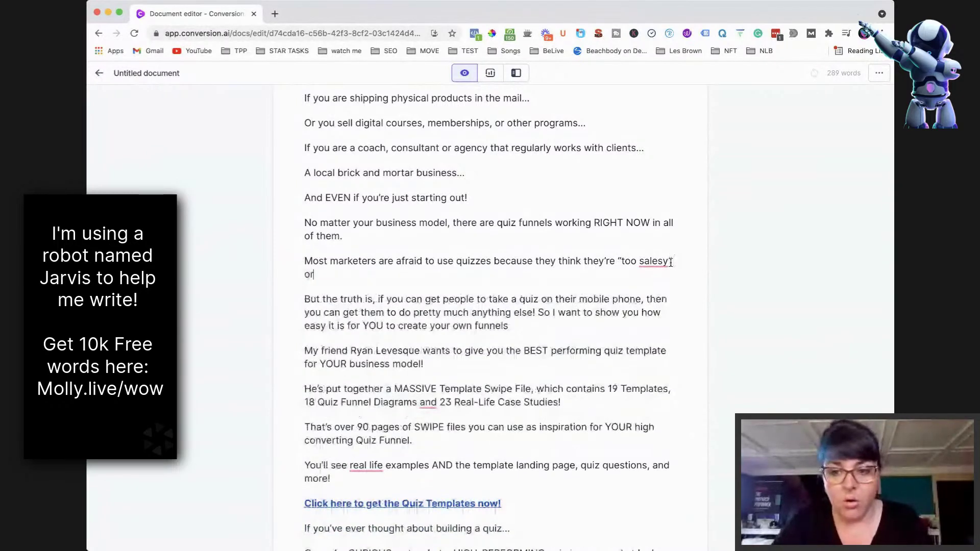
text( they a)
key(BackSpace)
text(ey )
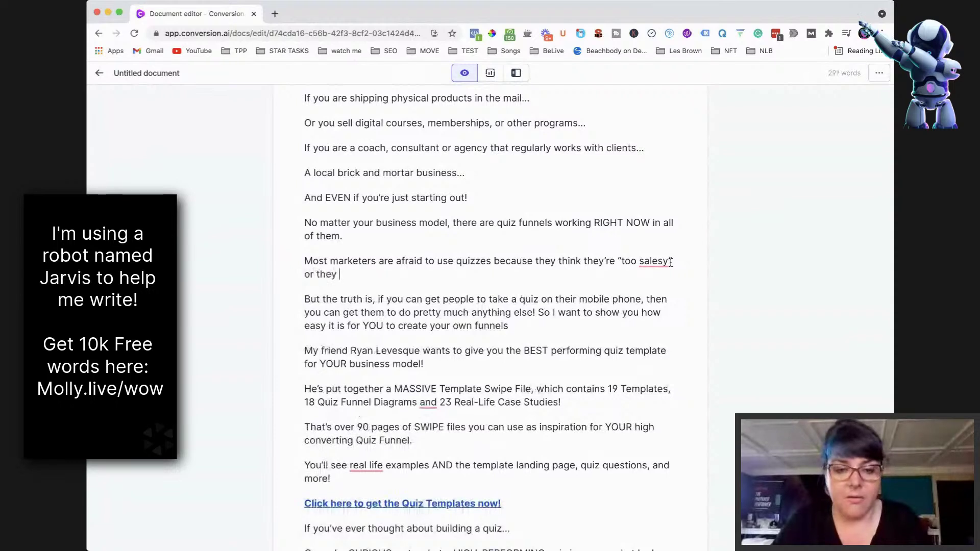
text(are worried i)
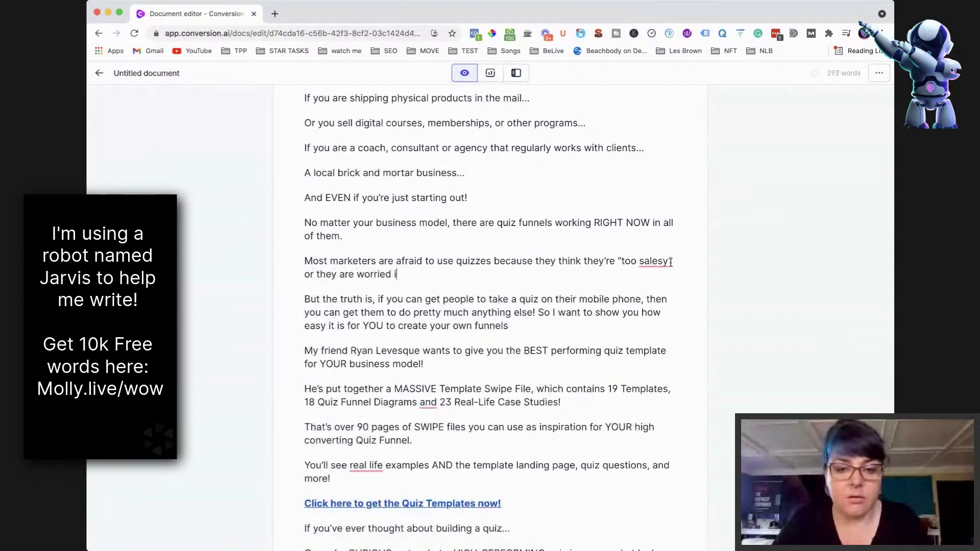
text(t's too compl)
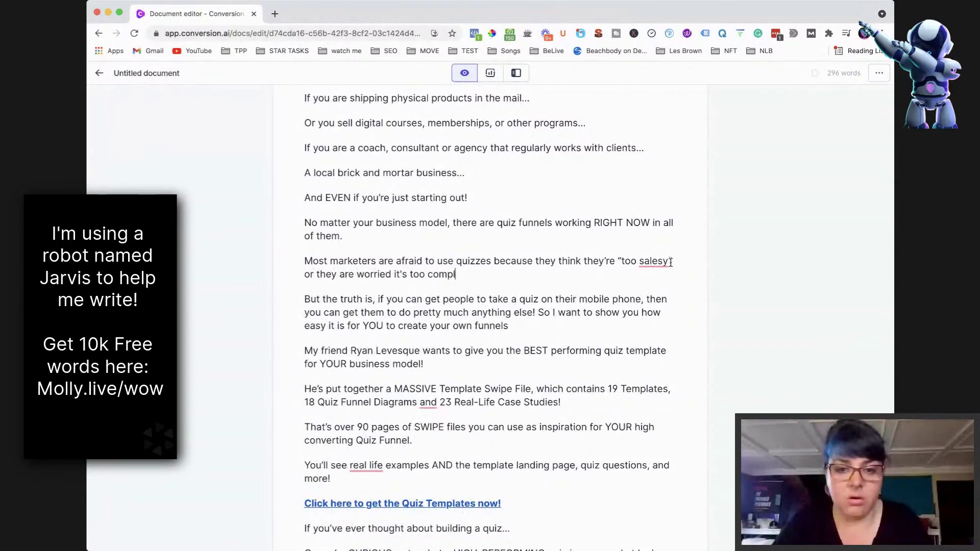
text(icated.)
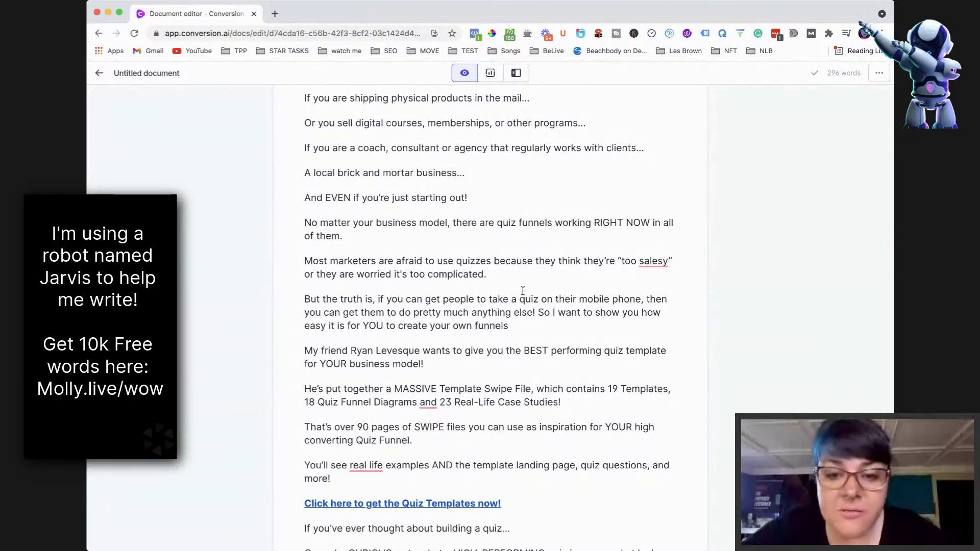
Step: Move "So I want to show you" into its own paragraph and add a winking emoji after "anything else!"
scroll(535, 286, down, 1)
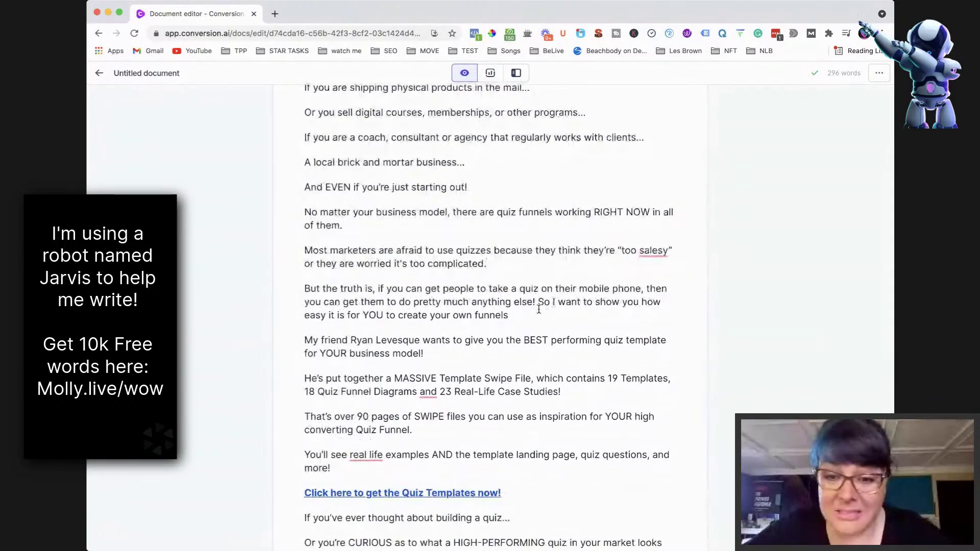
key(Return)
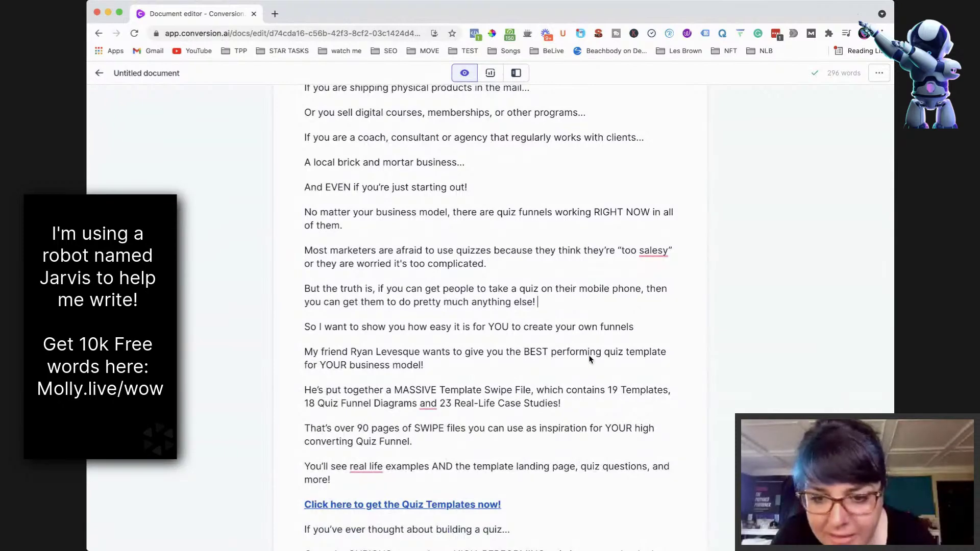
text(😉)
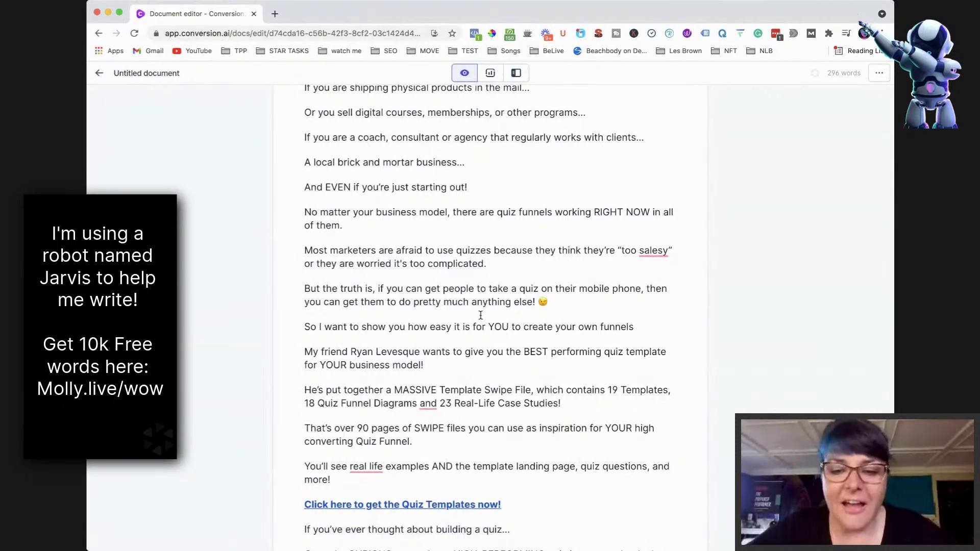
Step: Change the ending of the "So I want to show you" line to "create your own quiz funnels!"
scroll(480, 315, down, 2)
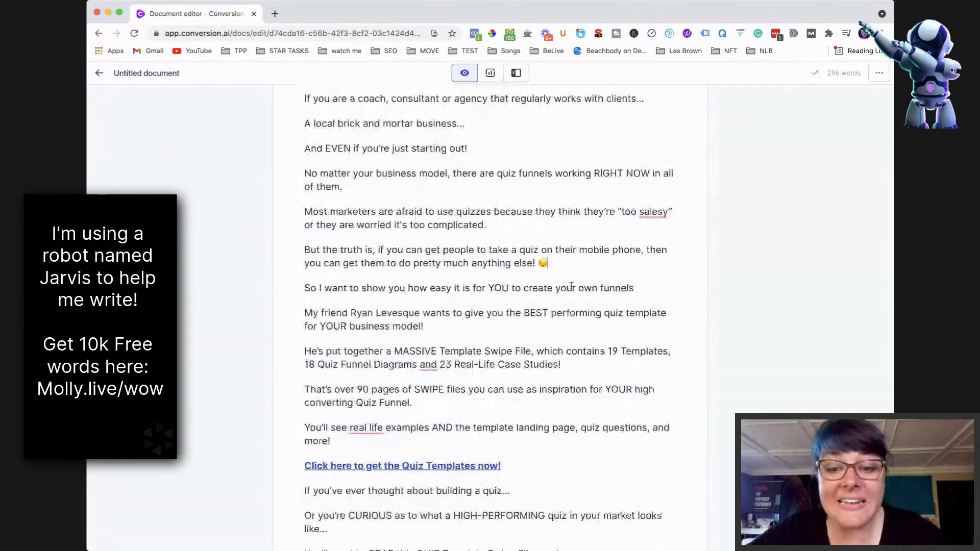
click(599, 288)
text(quiz)
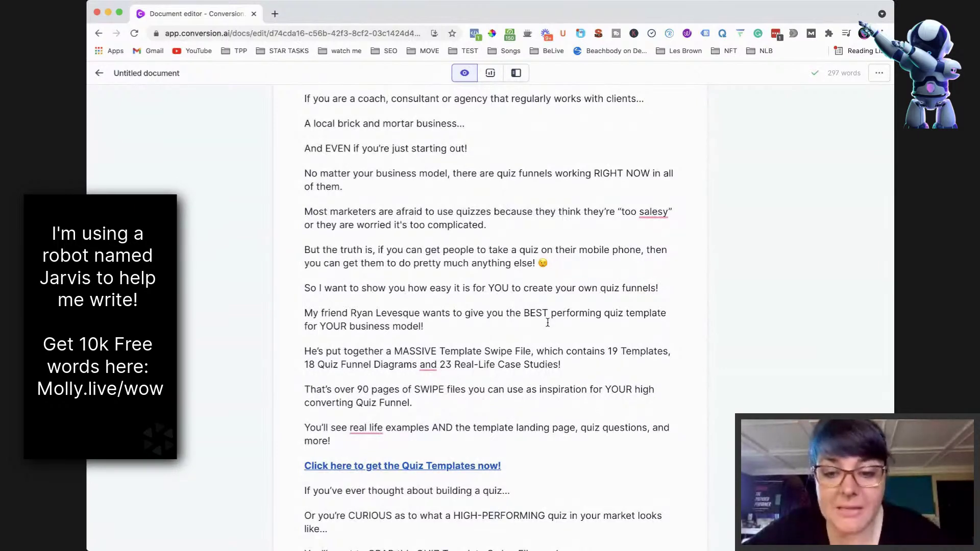
Step: Re-phrase the "over 90 pages" paragraph as "That's 90 pages of high-converting Quiz Funnel templates you can use as inspiration for YOUR own funnel."
scroll(547, 322, down, 2)
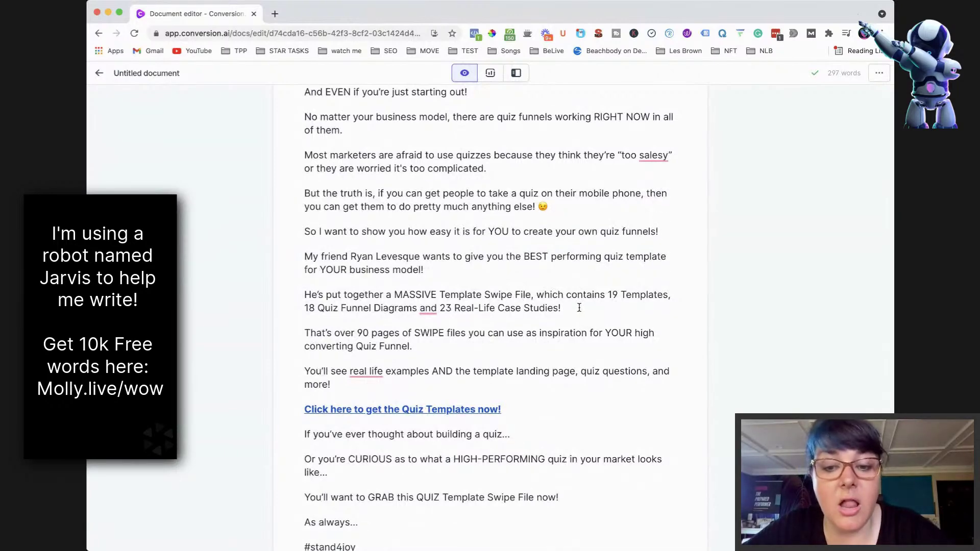
scroll(580, 308, down, 1)
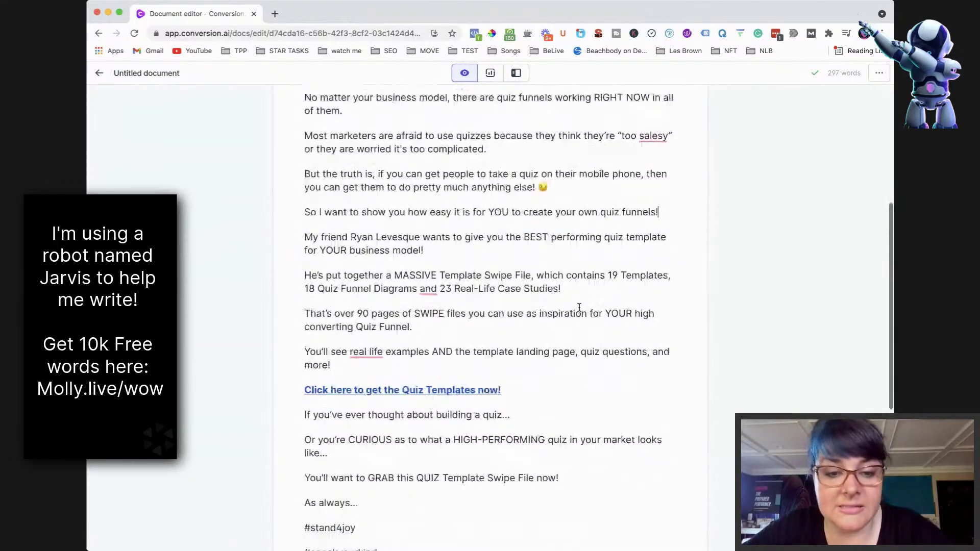
click(423, 321)
drag(422, 321, 306, 273)
click(435, 290)
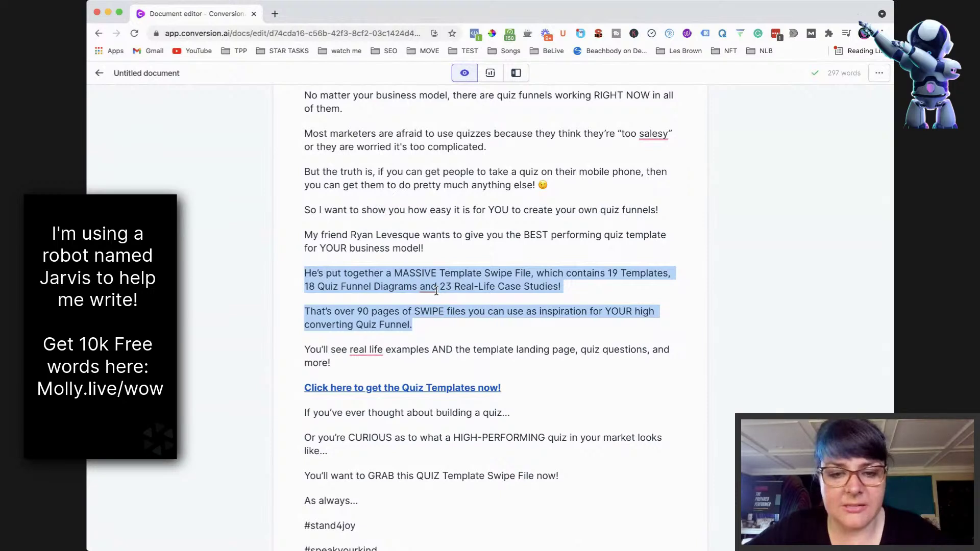
click(436, 322)
drag(413, 325, 302, 314)
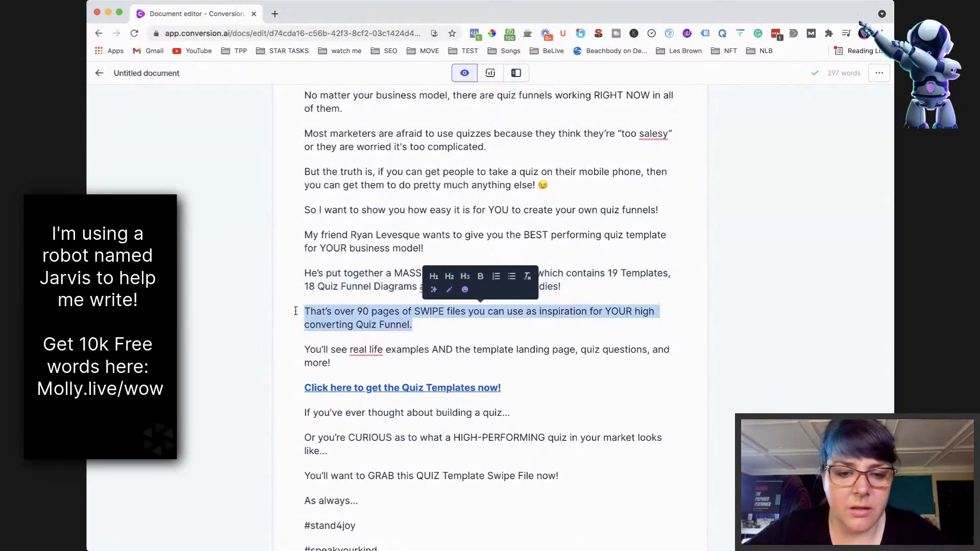
click(434, 291)
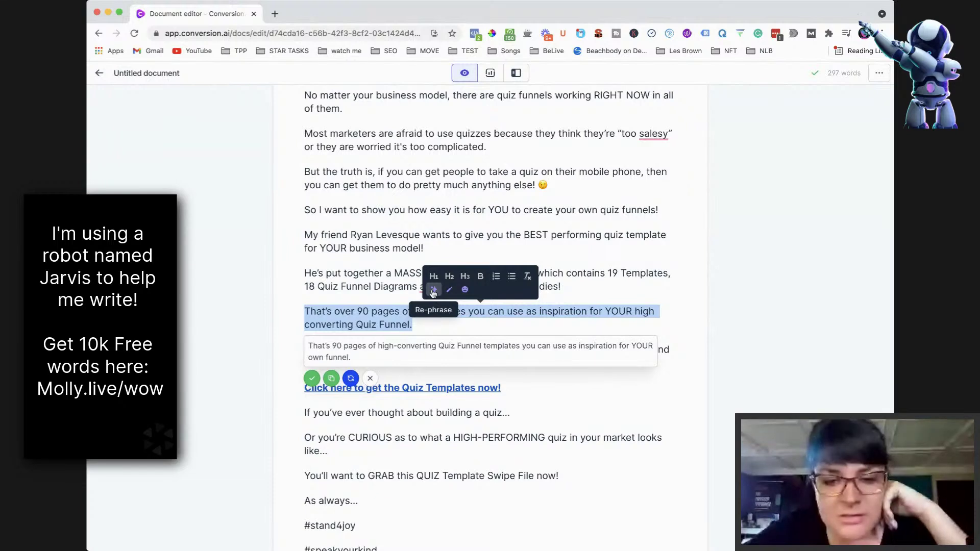
click(312, 378)
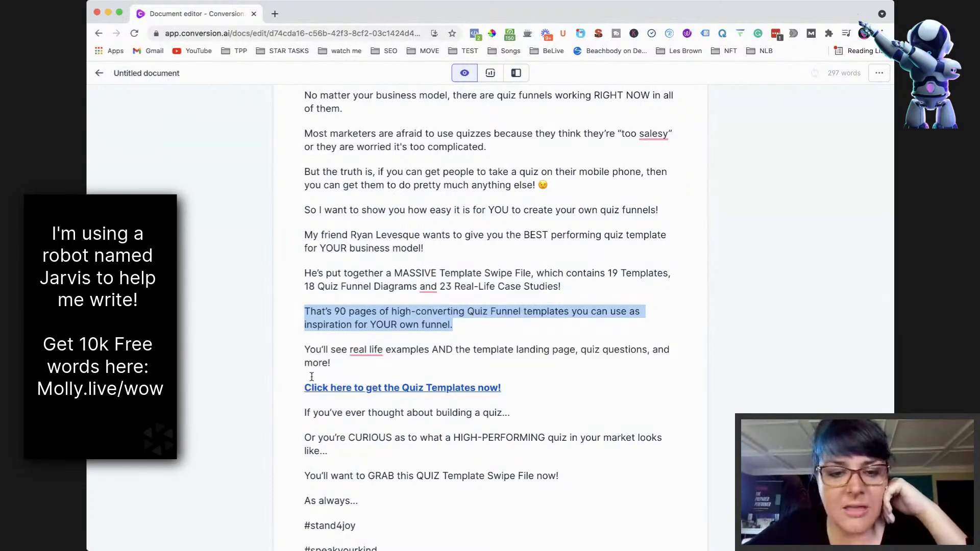
click(493, 301)
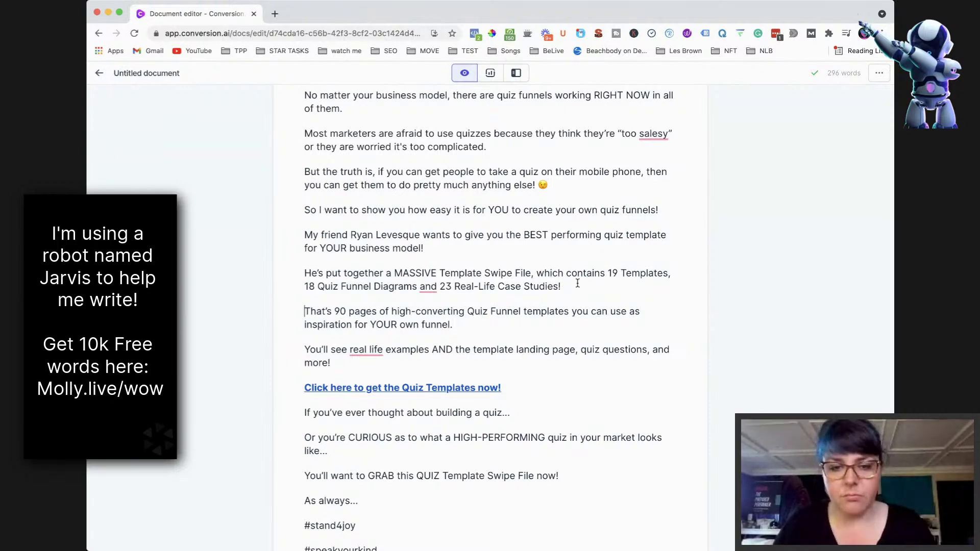
Step: Replace the "You'll see real life examples" paragraph with "I grabbed it yesterday - it is SOOO AMAZING!!!", keeping the link on its own line
triple_click(432, 353)
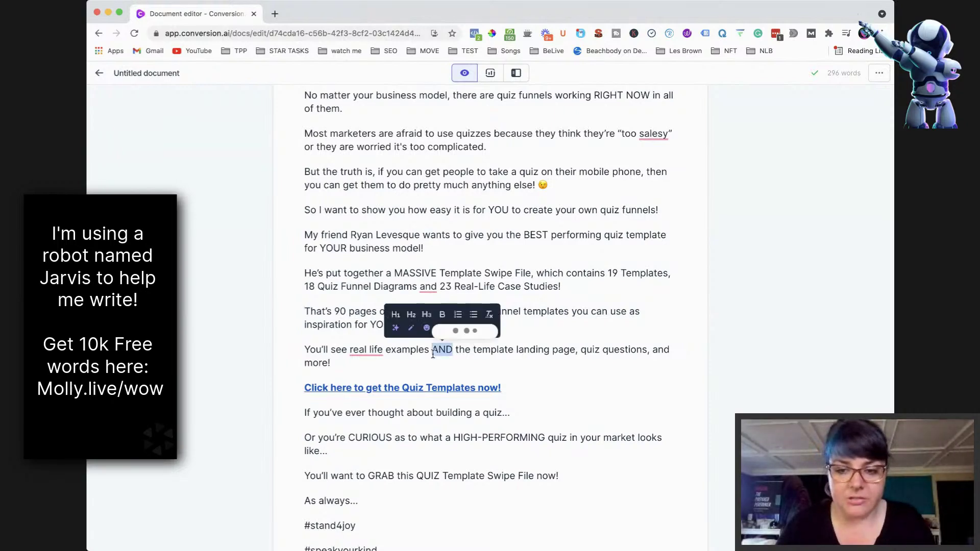
text(I grag)
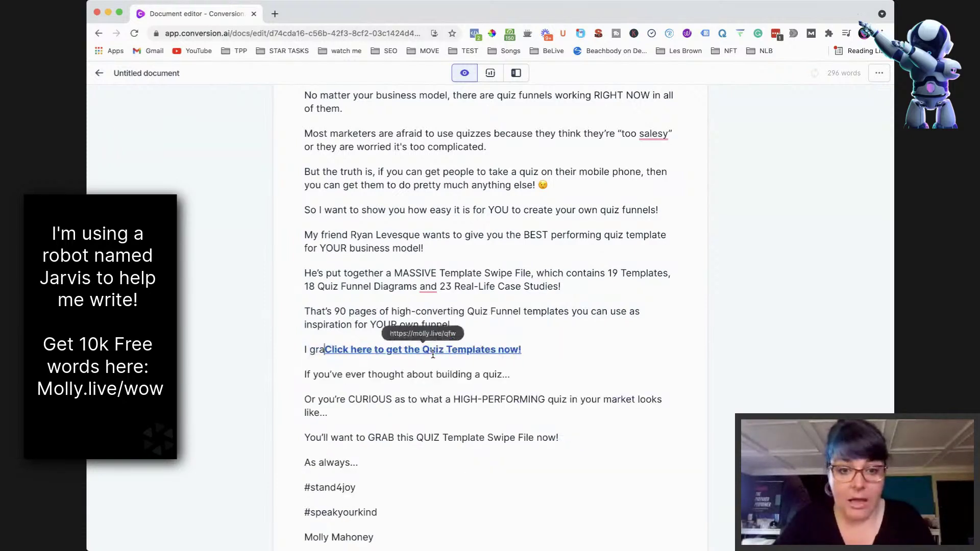
key(BackSpace)
text(bbed it yesterday )
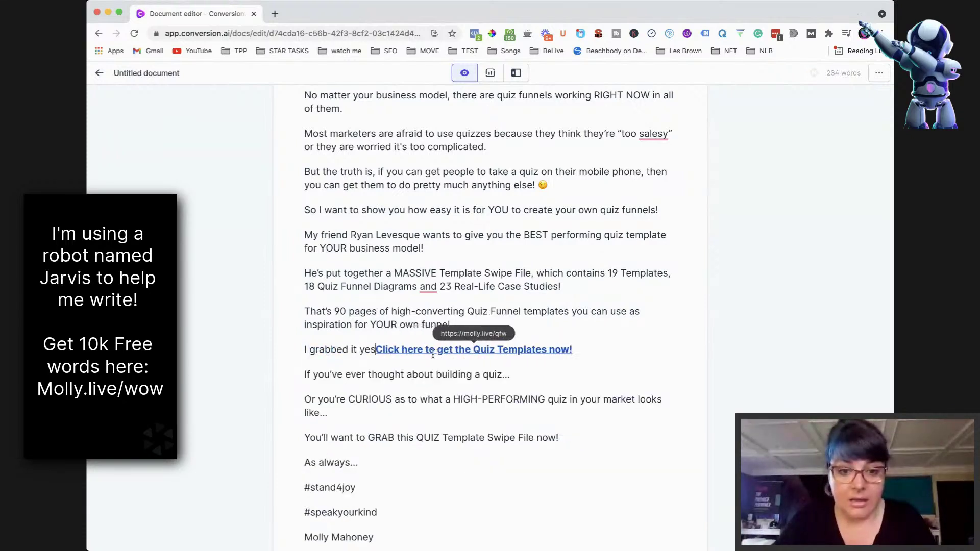
text(- it)
text(SOOO AAMZ)
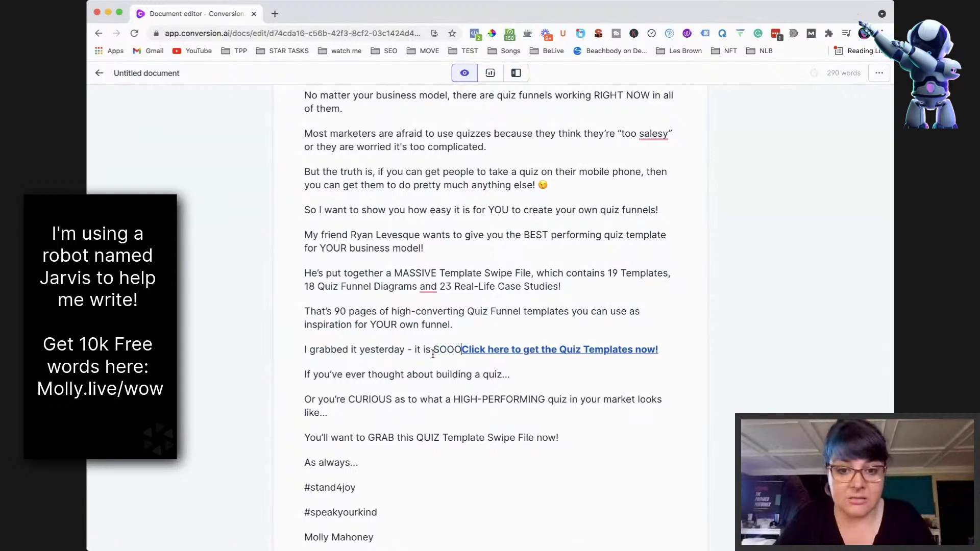
key(BackSpace)
key(BackSpace)
key(BackSpace)
text(MAZING!!!)
key(Return)
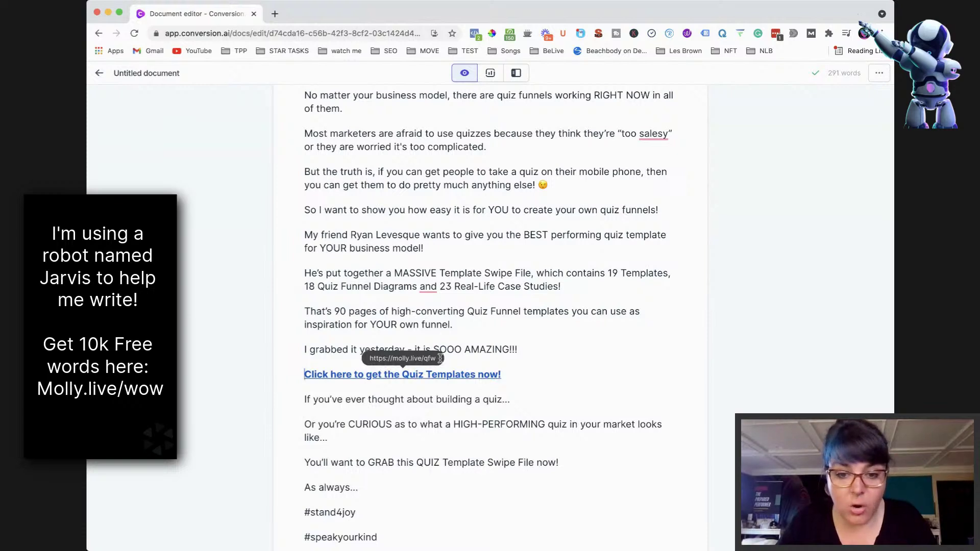
Step: Select the linked line "Click here to get the Quiz Templates now!"
key(shift+End)
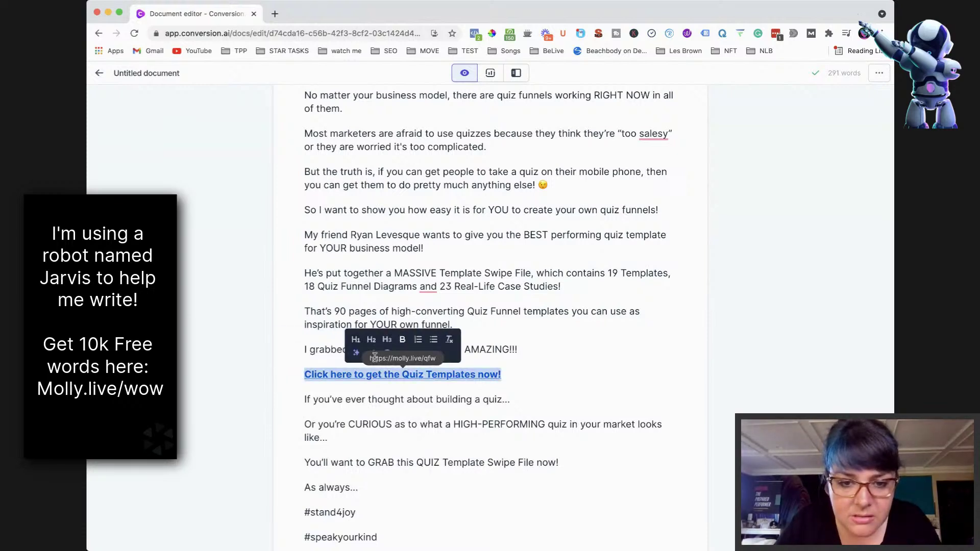